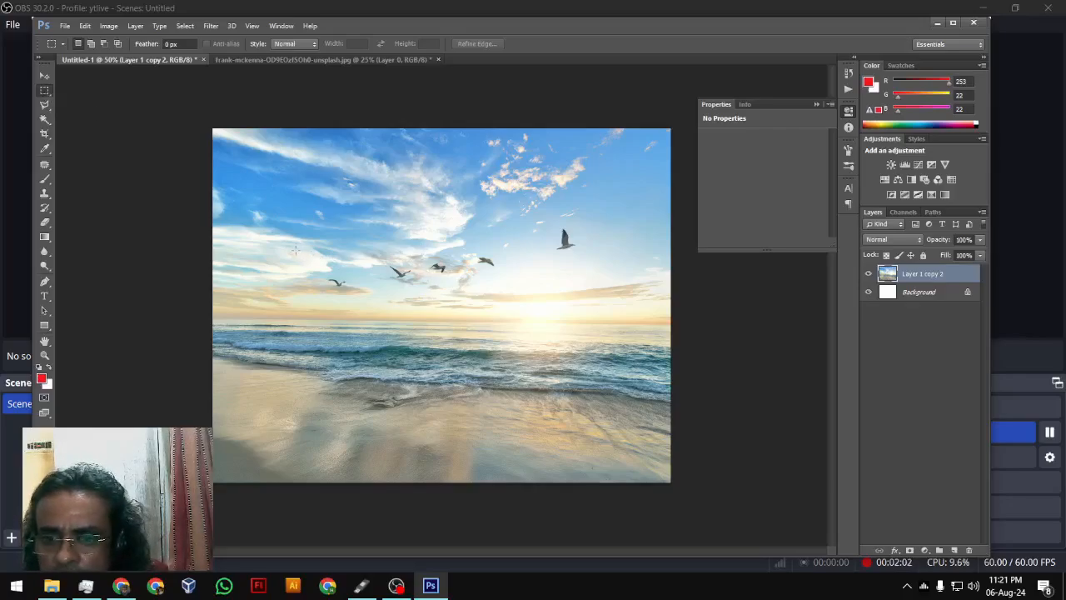
- Select a rectangular area around the leftmost bird and mask the beach photo layer to it
drag(286, 239, 375, 327)
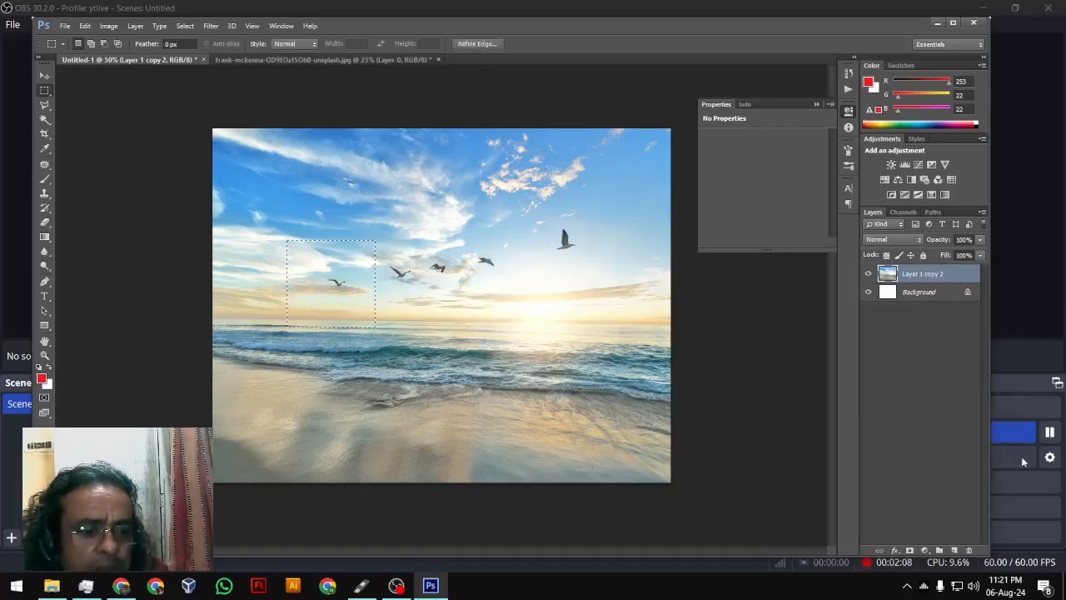
click(909, 551)
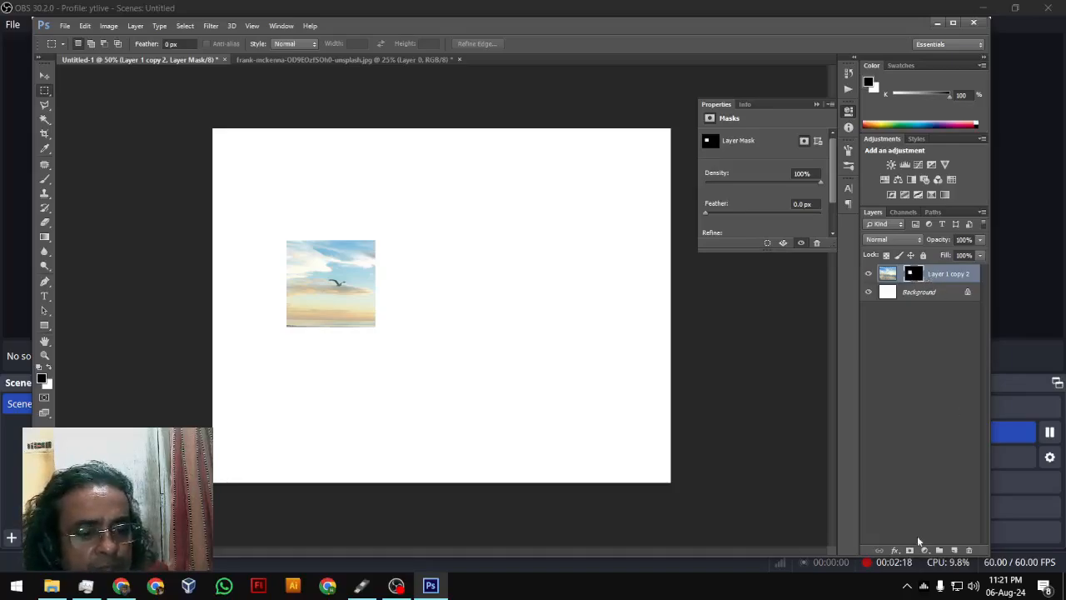
- Add a red (ff0000) 10 px Stroke effect positioned Inside to the masked photo layer
click(896, 551)
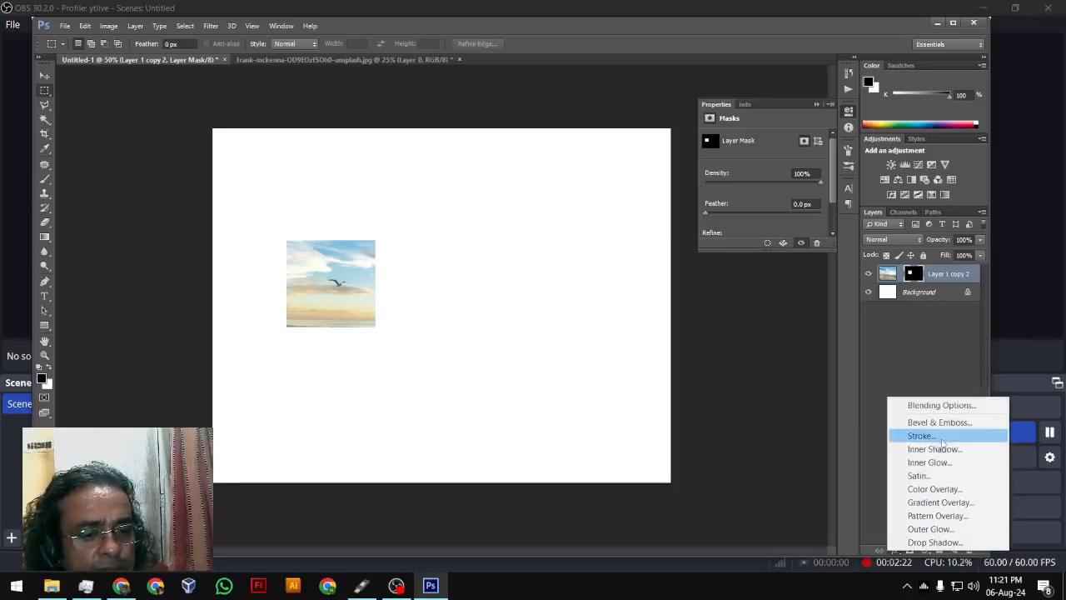
click(941, 438)
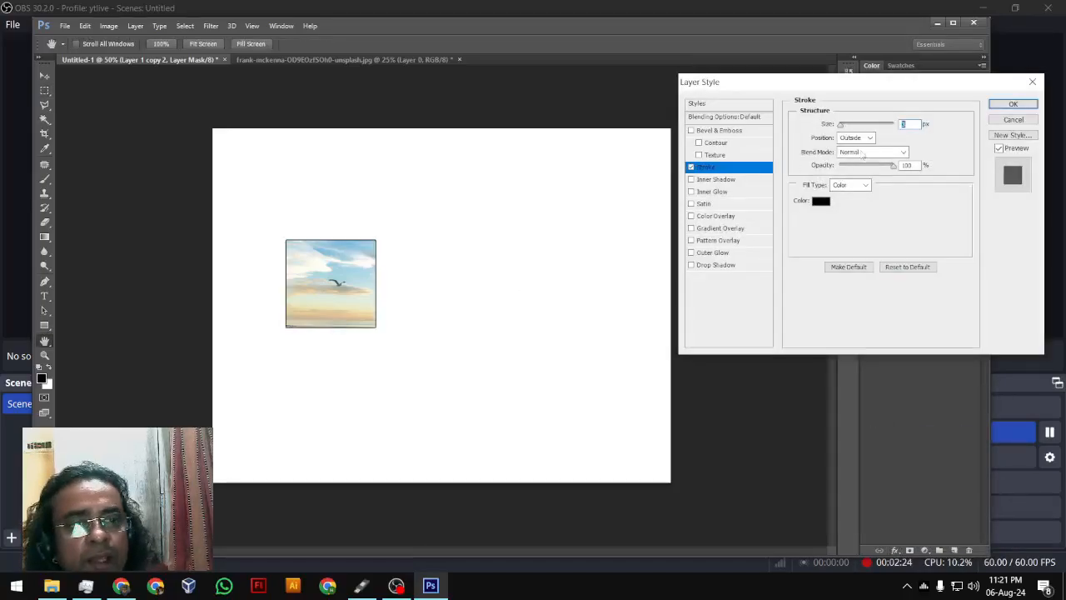
click(823, 202)
drag(776, 238, 776, 160)
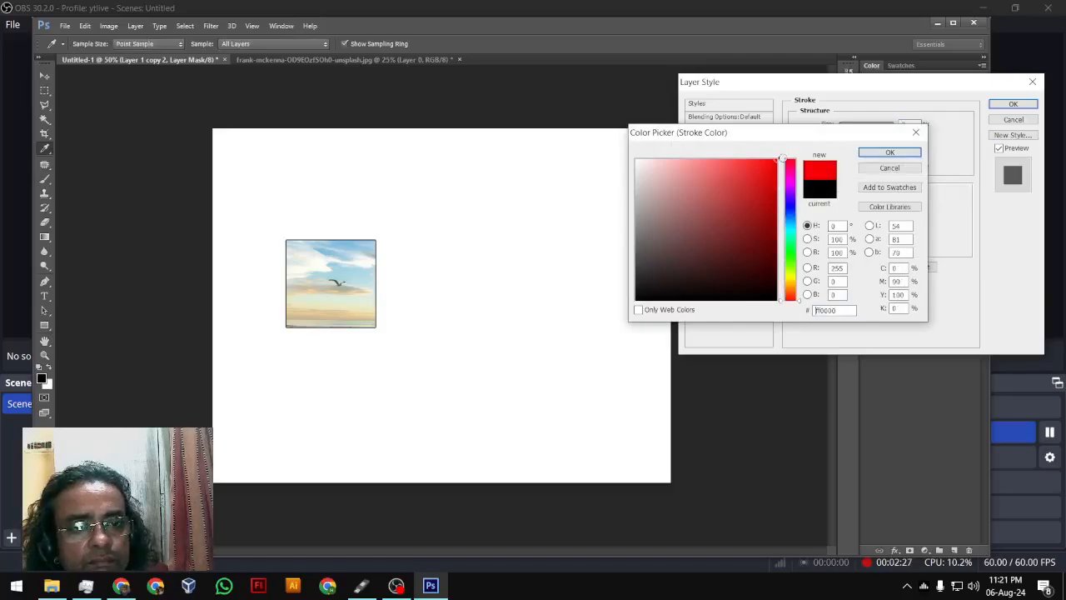
click(876, 155)
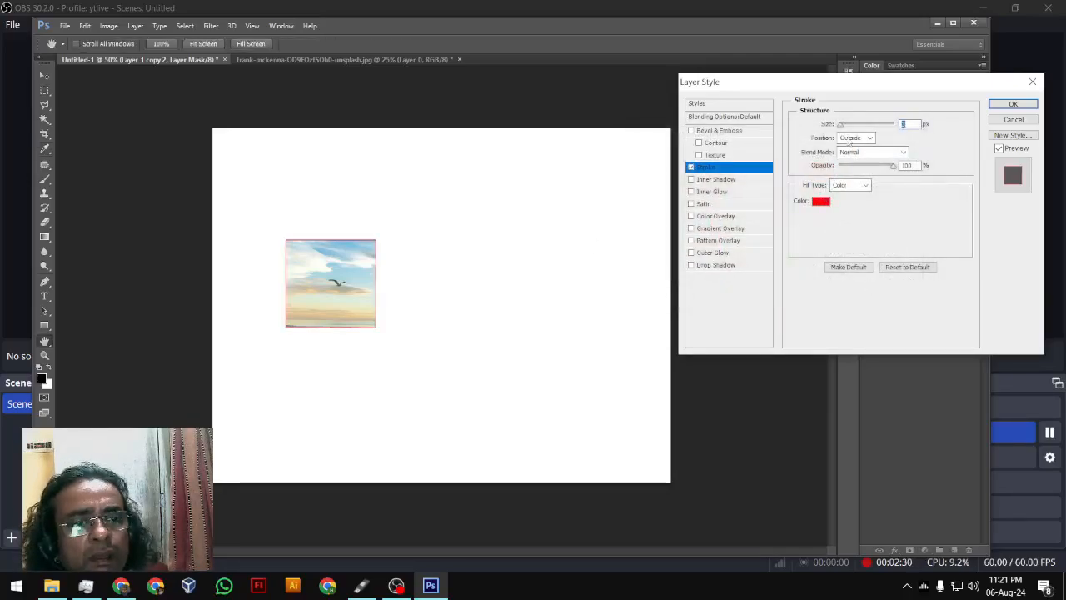
drag(841, 125, 844, 129)
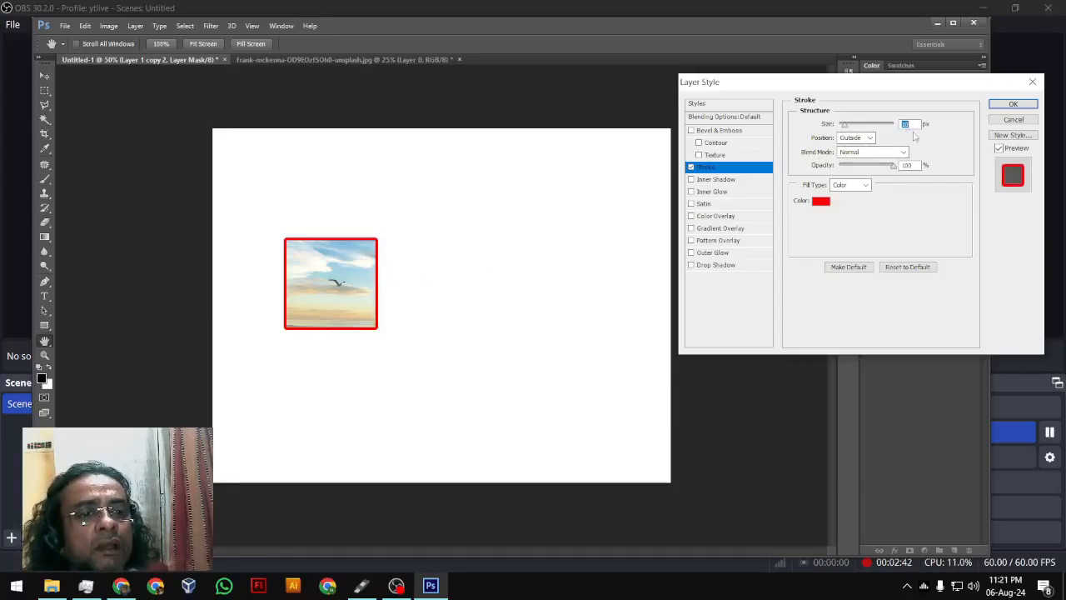
click(867, 137)
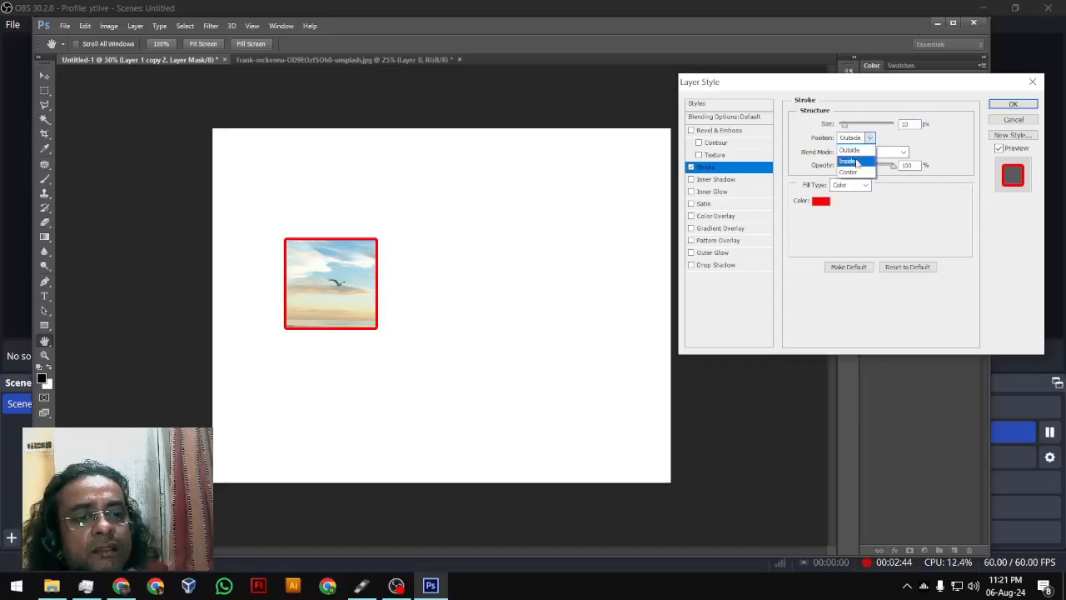
click(853, 161)
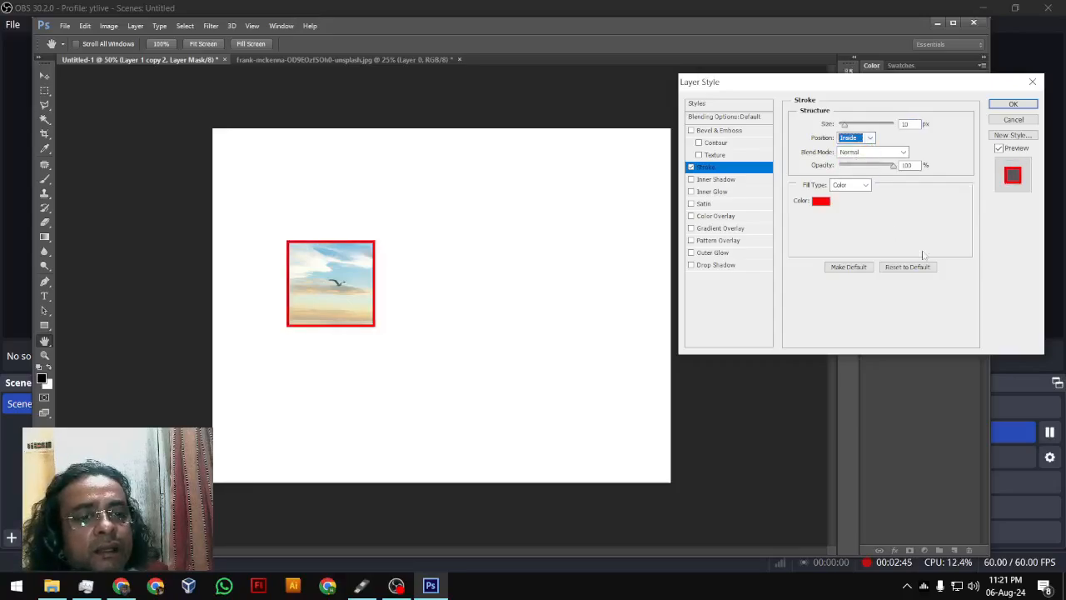
- Add a Drop Shadow with global light off, angle 120°, size 18 px, spread 5% and a reduced distance, and collapse the layer's effects list
click(714, 265)
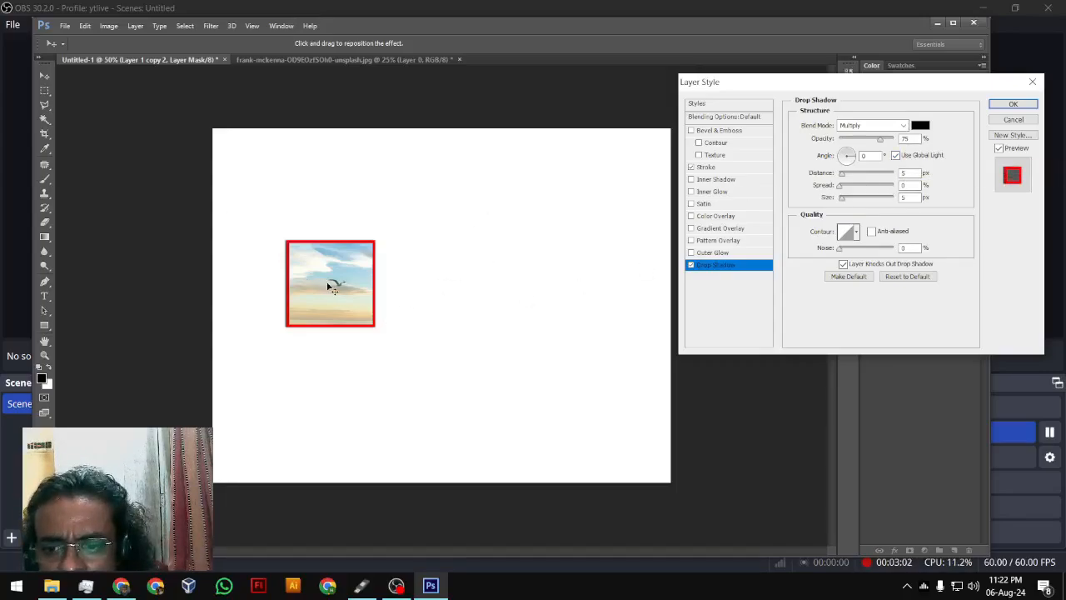
mouse_move(330, 286)
mouse_down()
mouse_move(341, 288)
mouse_move(315, 286)
mouse_move(341, 301)
mouse_move(341, 288)
mouse_move(320, 281)
mouse_move(330, 285)
mouse_up()
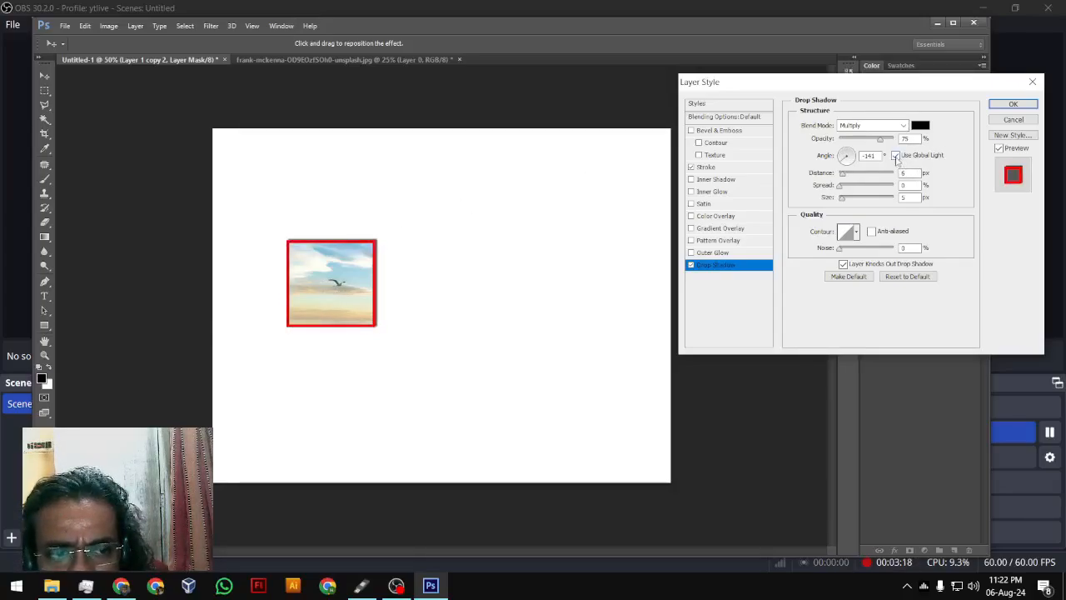
click(895, 156)
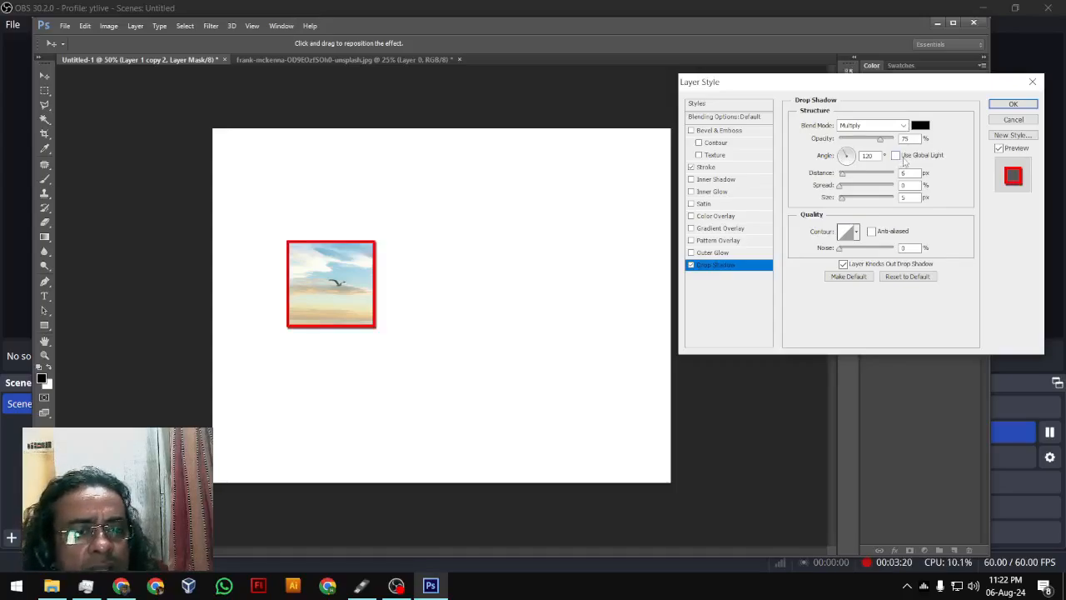
drag(846, 202, 847, 204)
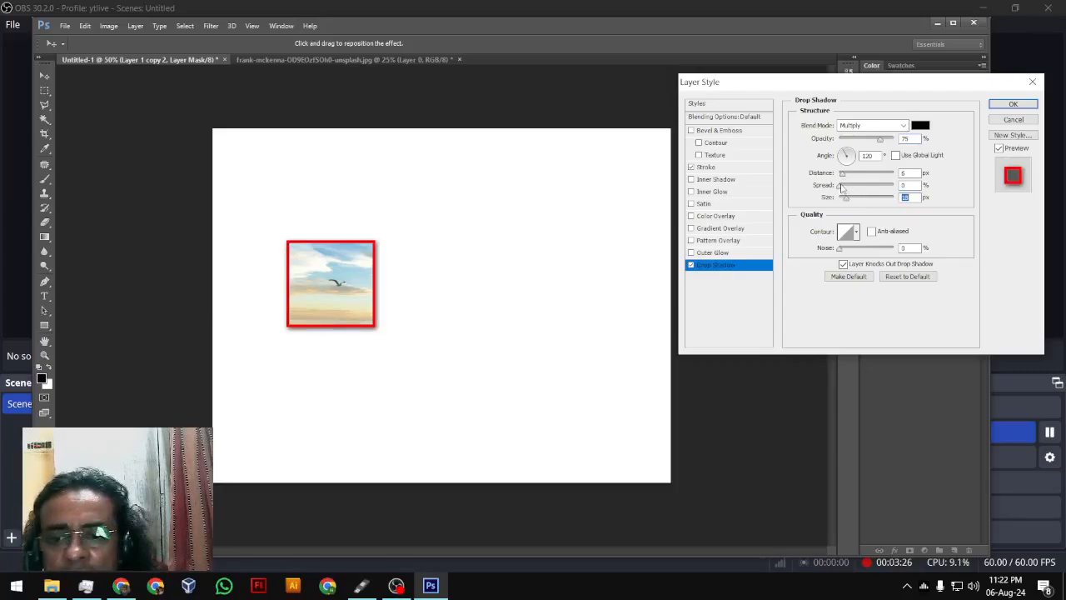
mouse_move(842, 187)
mouse_down()
mouse_move(911, 185)
mouse_move(843, 189)
mouse_up()
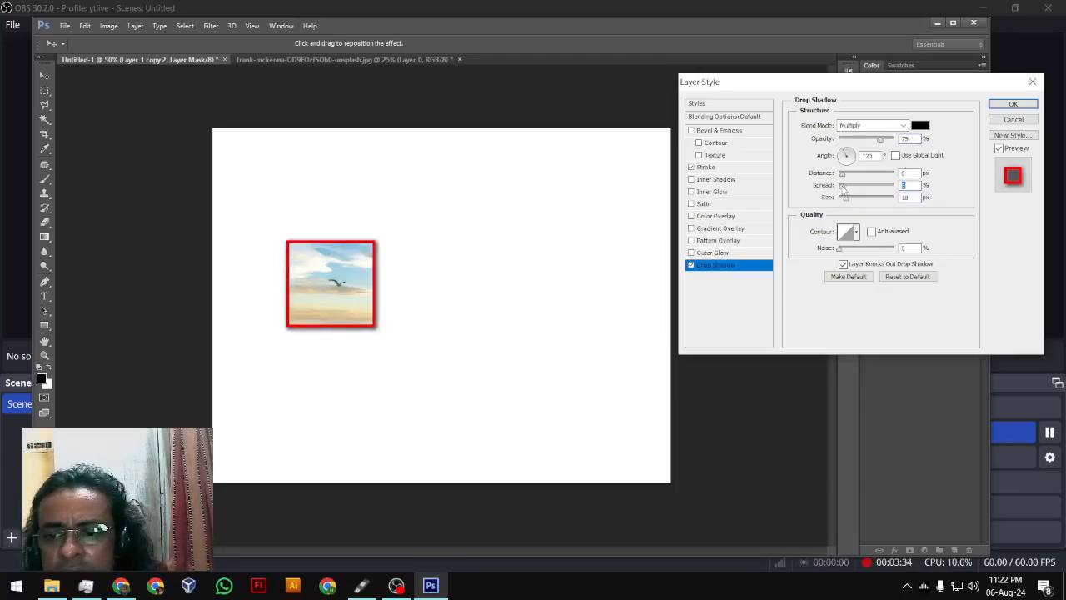
mouse_move(843, 173)
mouse_down()
mouse_move(853, 173)
mouse_move(841, 179)
mouse_up()
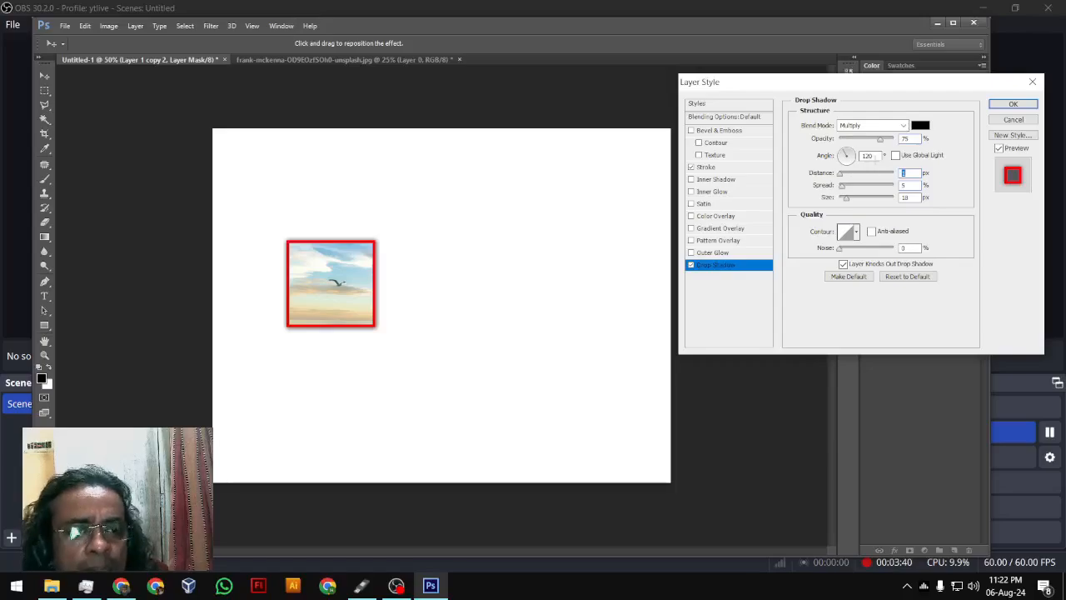
click(1003, 106)
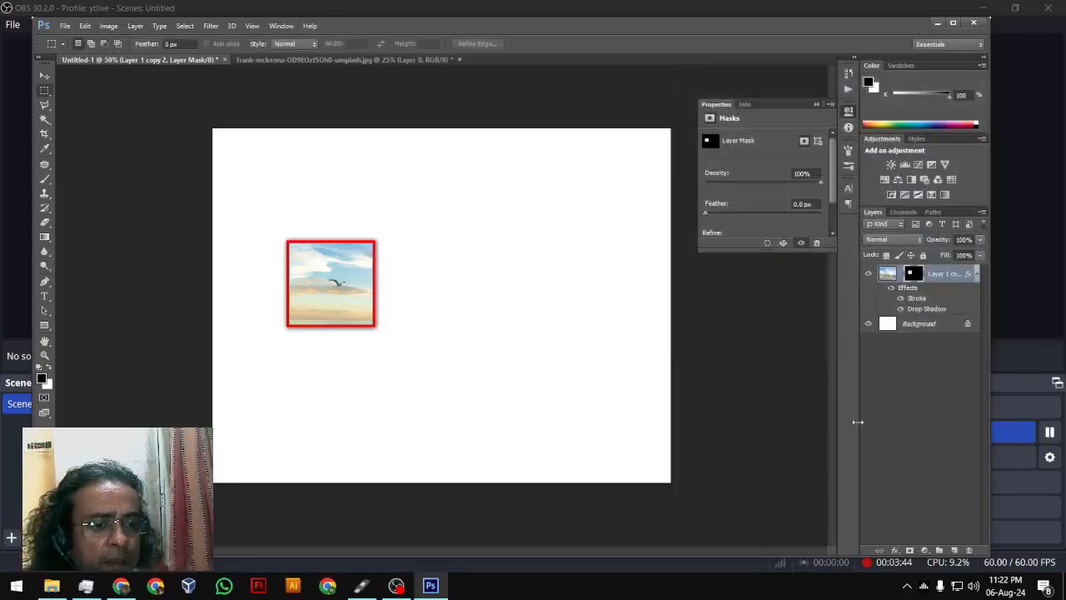
click(979, 275)
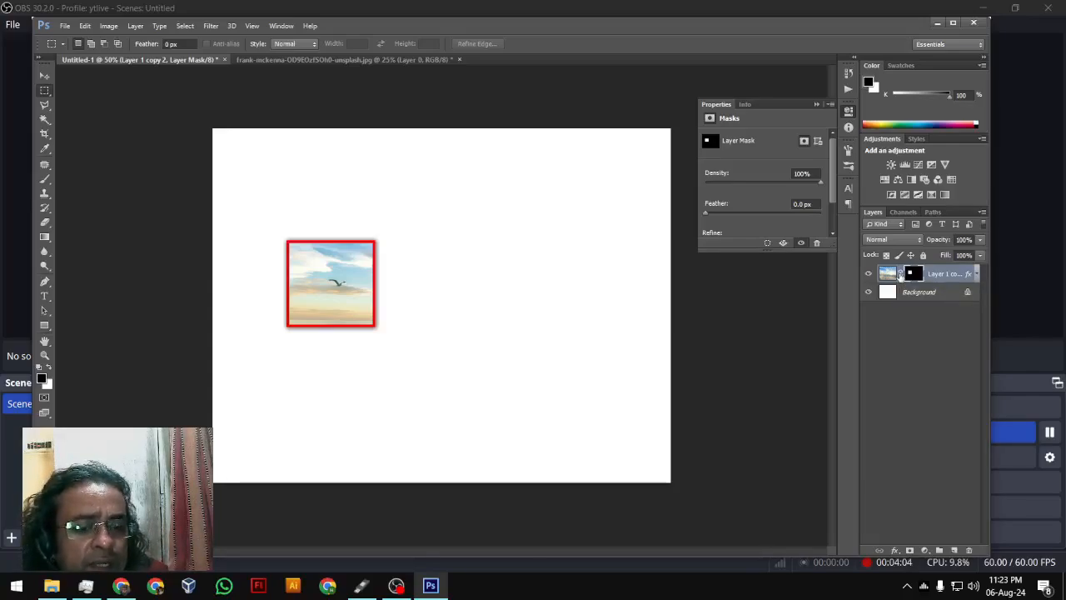
- Duplicate the framed photo layer, unlink the copy's mask and move only the mask up beside the first frame to reveal more sky
click(933, 274)
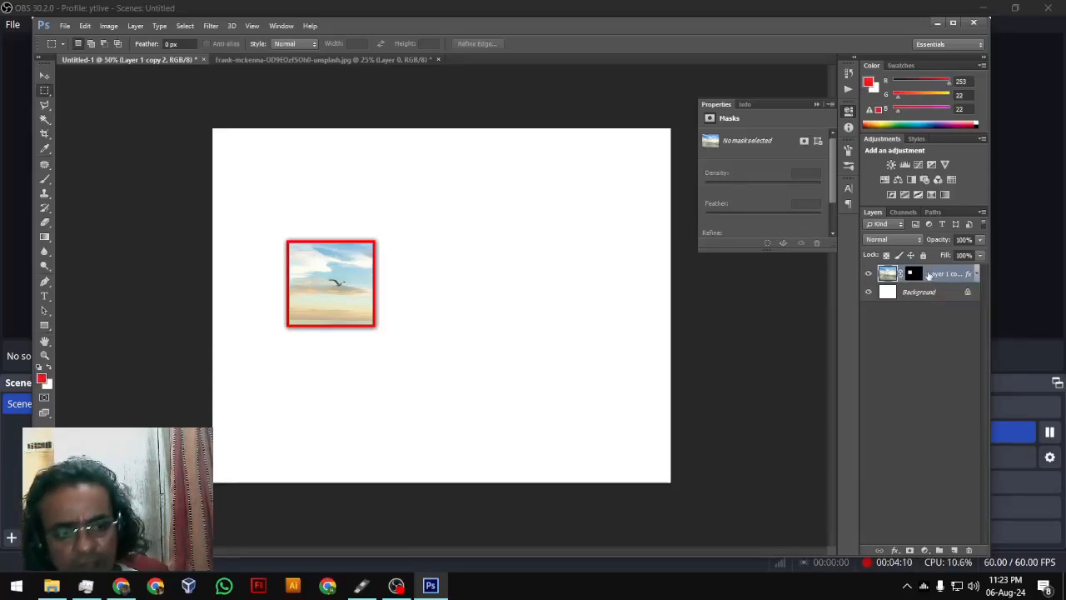
key(ctrl+j)
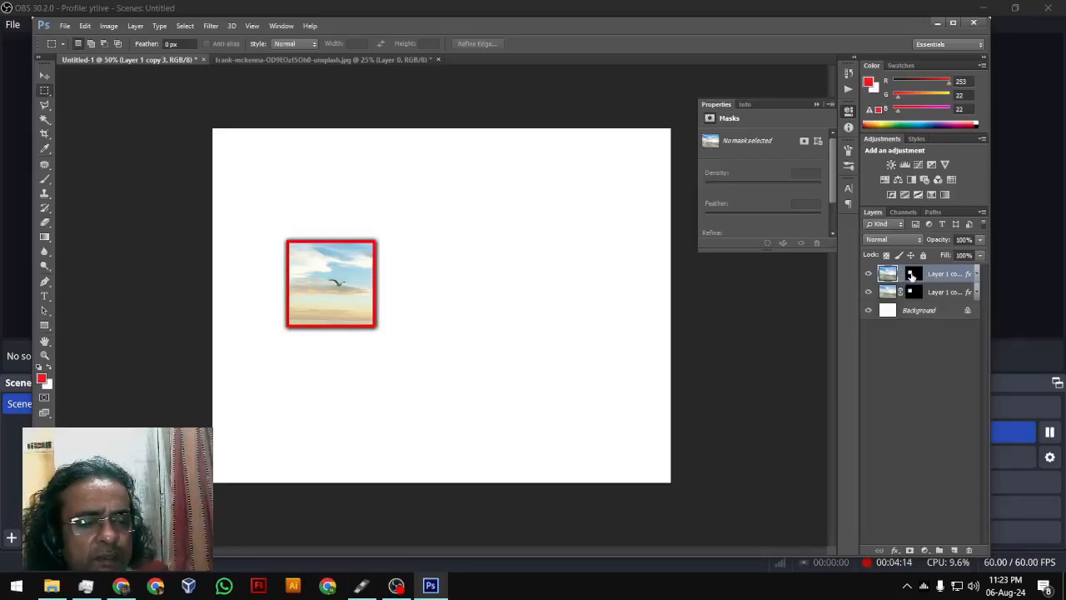
click(912, 276)
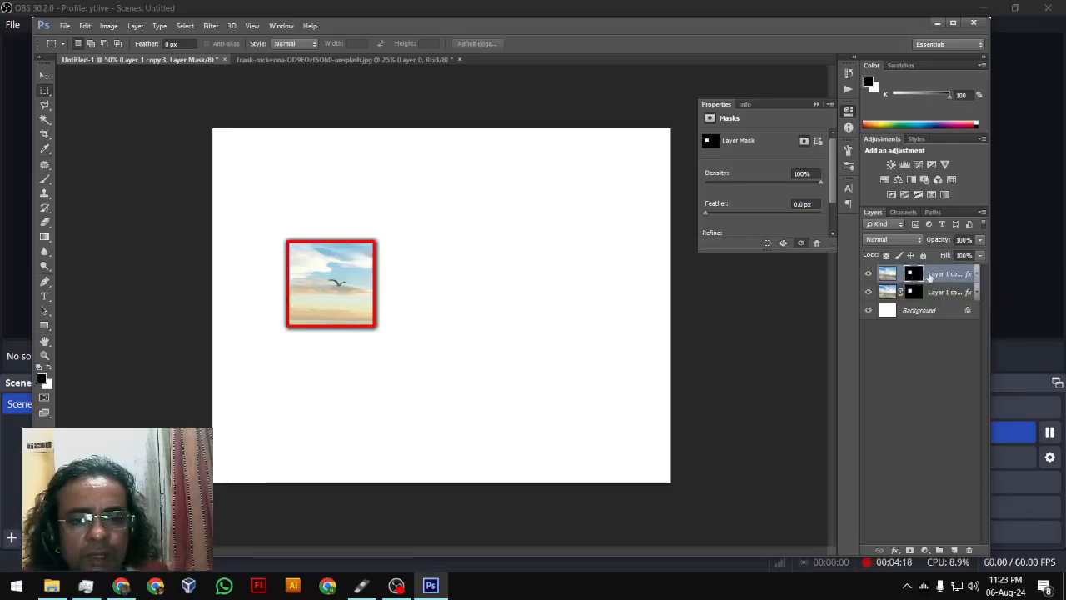
key(v)
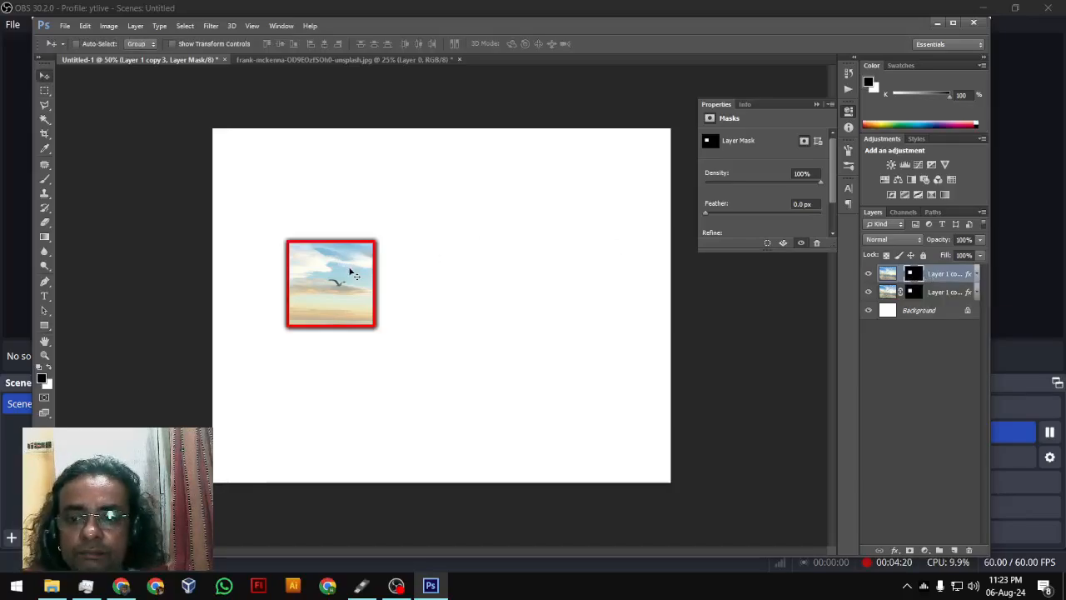
drag(347, 269, 423, 220)
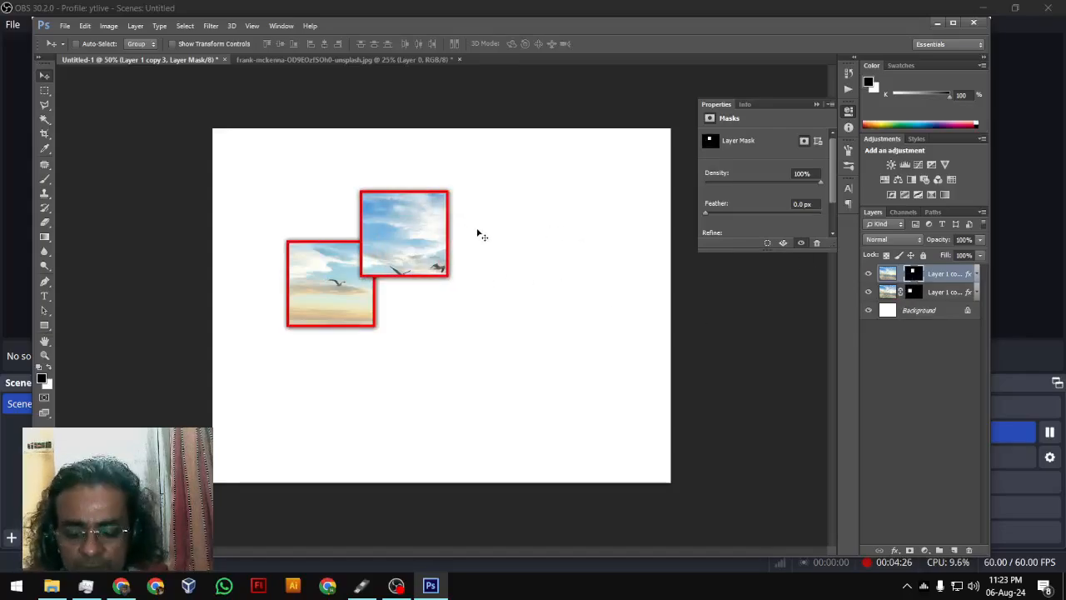
- Free Transform the second frame's mask: scale to about 137%, rotate about -20.6° and shift it over the three flying birds
key(ctrl+t)
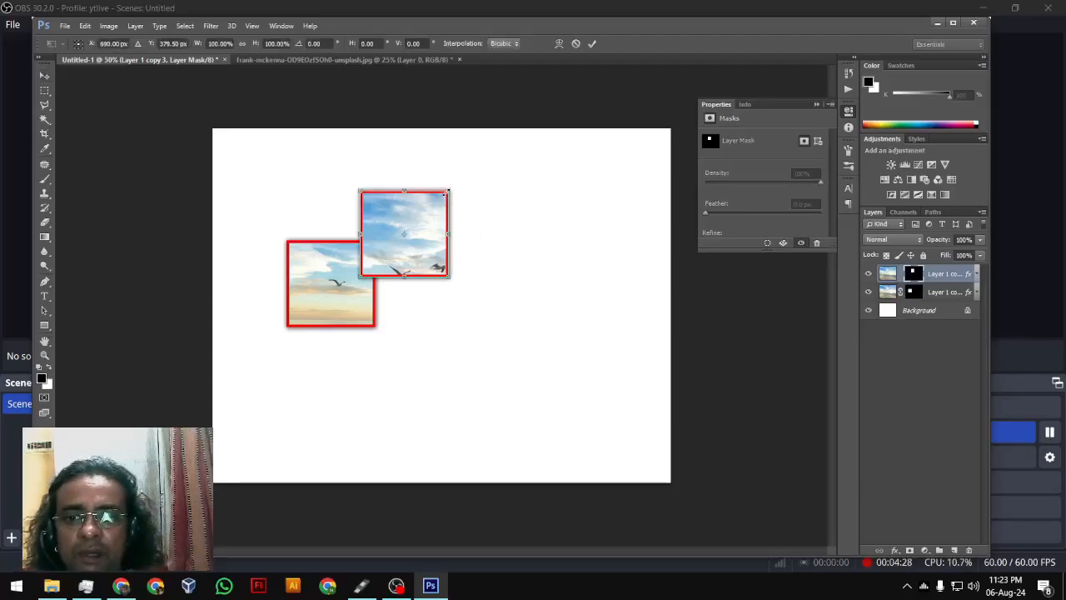
drag(449, 191, 469, 227)
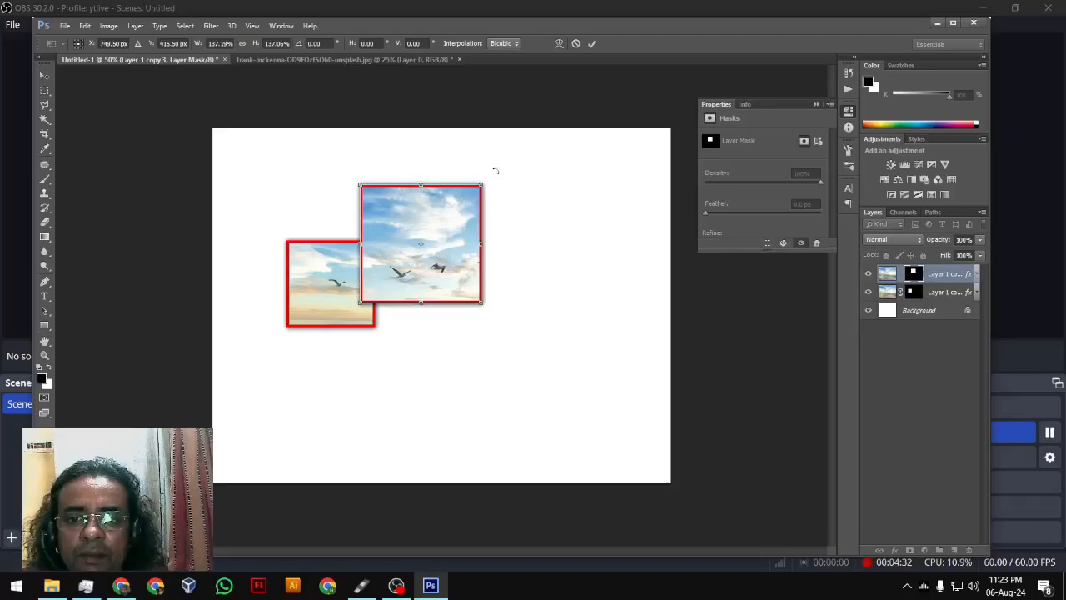
drag(491, 174, 460, 162)
drag(464, 218, 475, 220)
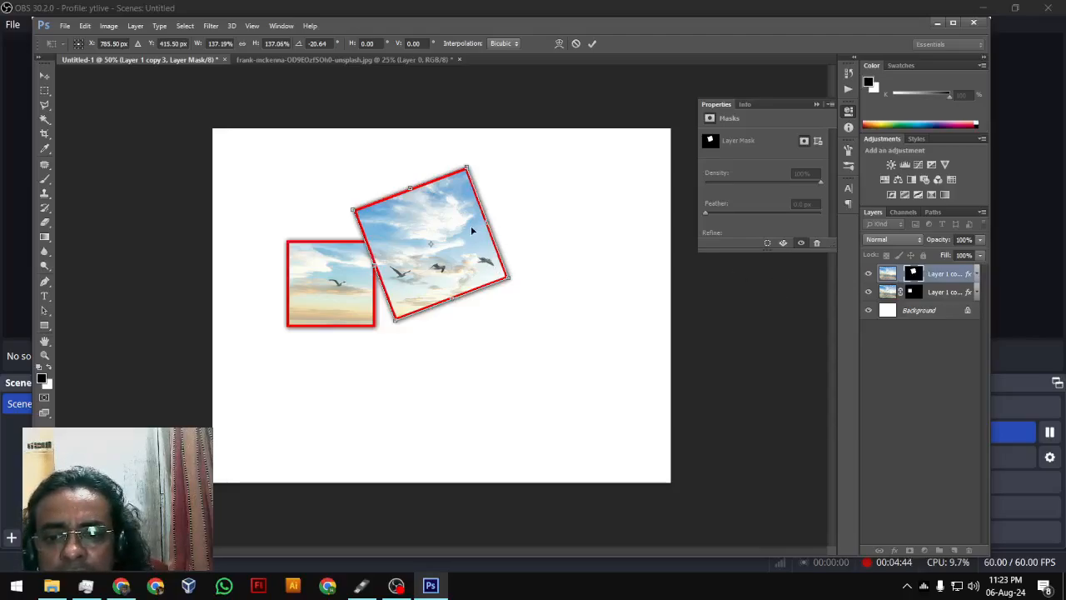
drag(471, 231, 473, 240)
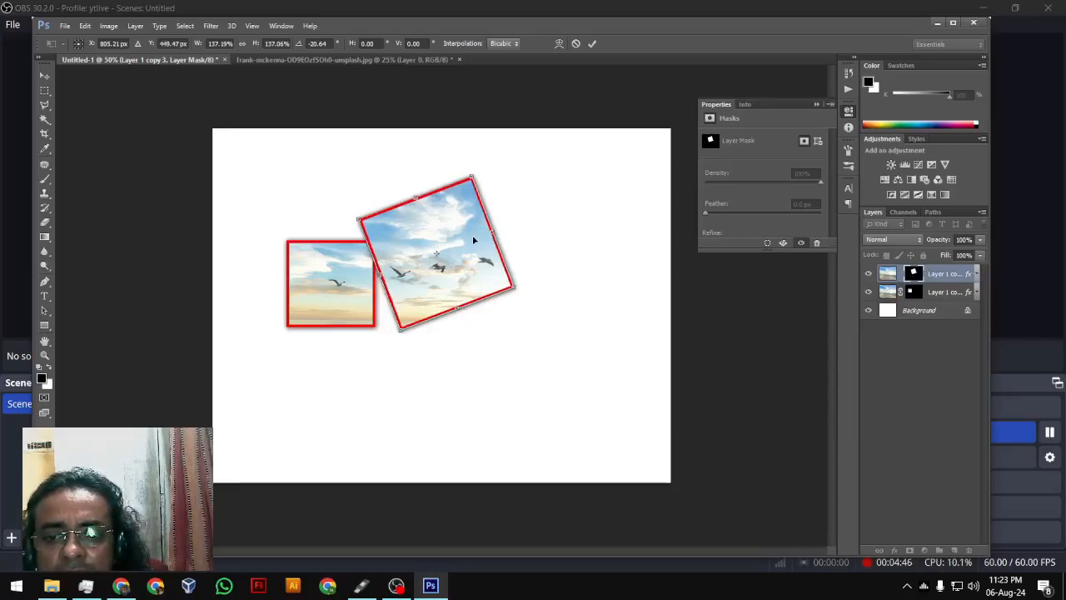
key(Return)
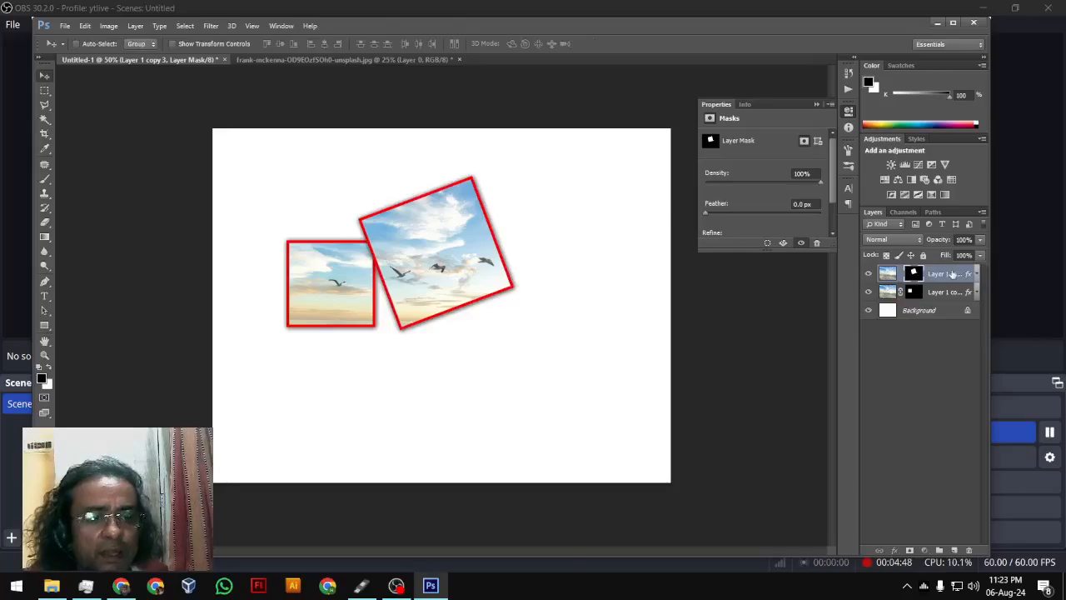
- Duplicate the tilted frame layer and move the copy's mask down over the setting sun and waves
key(ctrl+j)
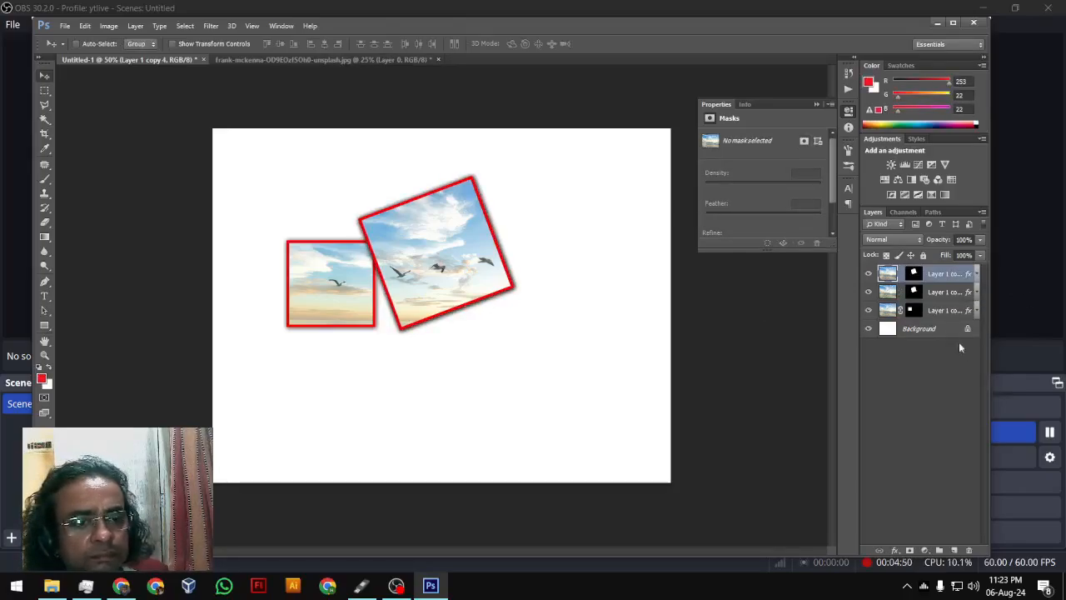
click(913, 274)
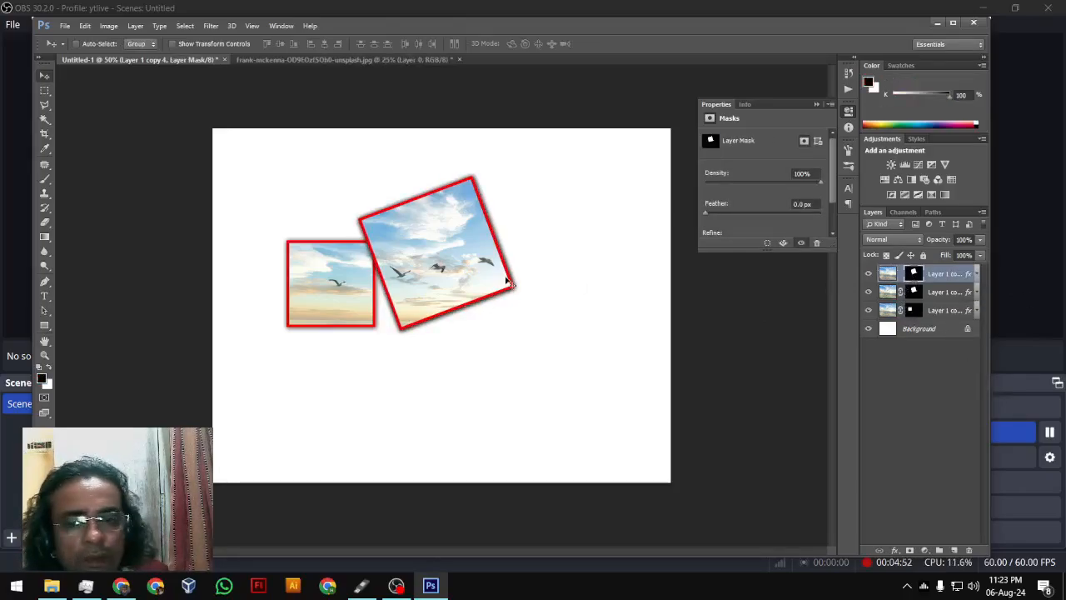
drag(468, 241, 578, 305)
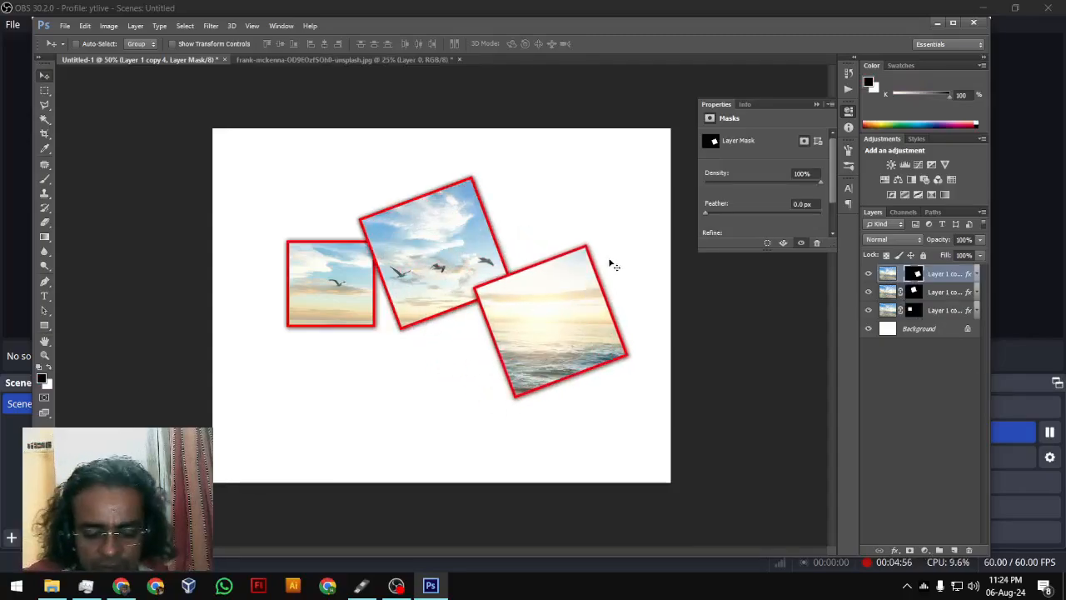
- Free Transform the third frame's mask, rotating it about 52.7° and enlarging it to about 115%, and select the layer's image
key(ctrl+t)
drag(619, 236, 672, 327)
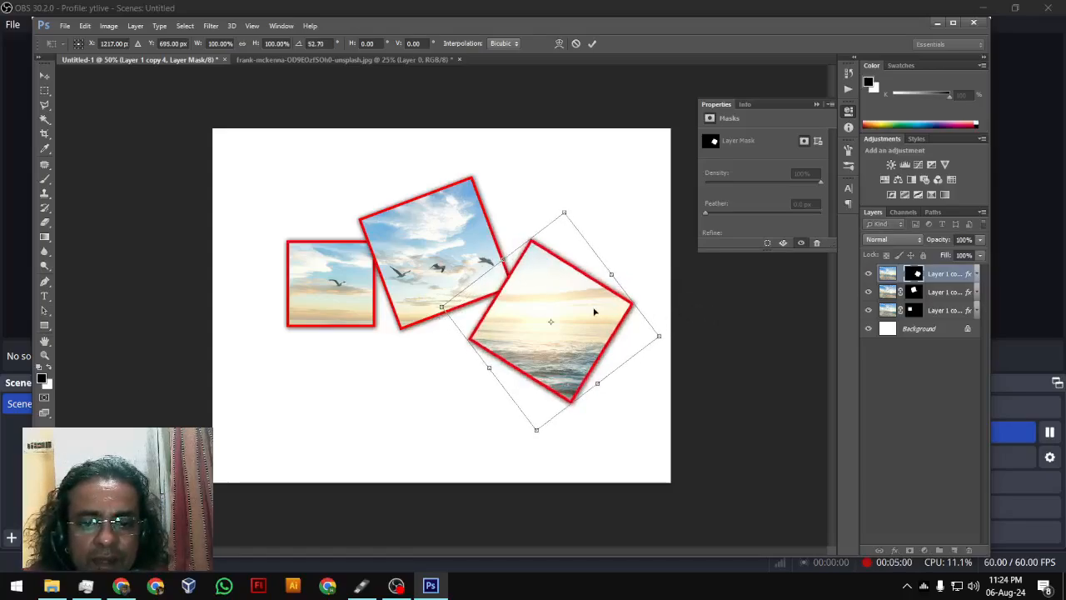
key(Return)
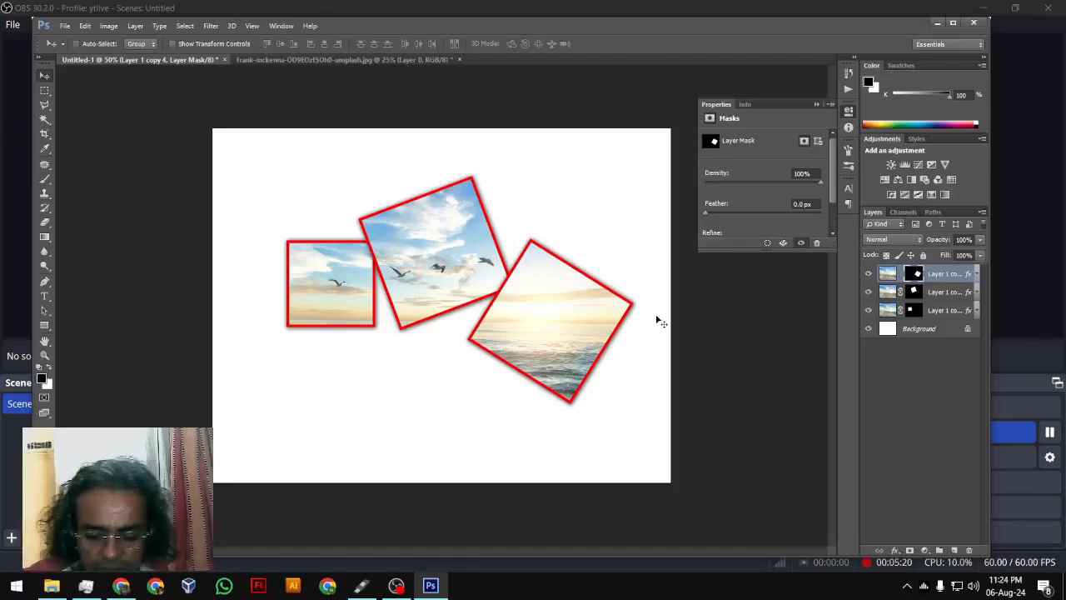
key(ctrl+t)
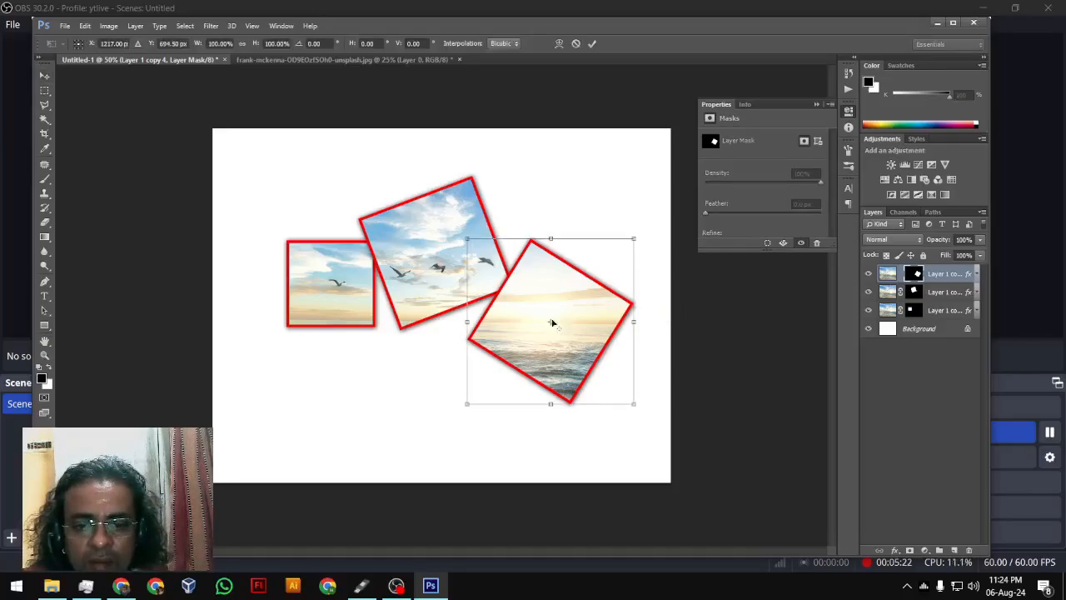
drag(635, 403, 660, 428)
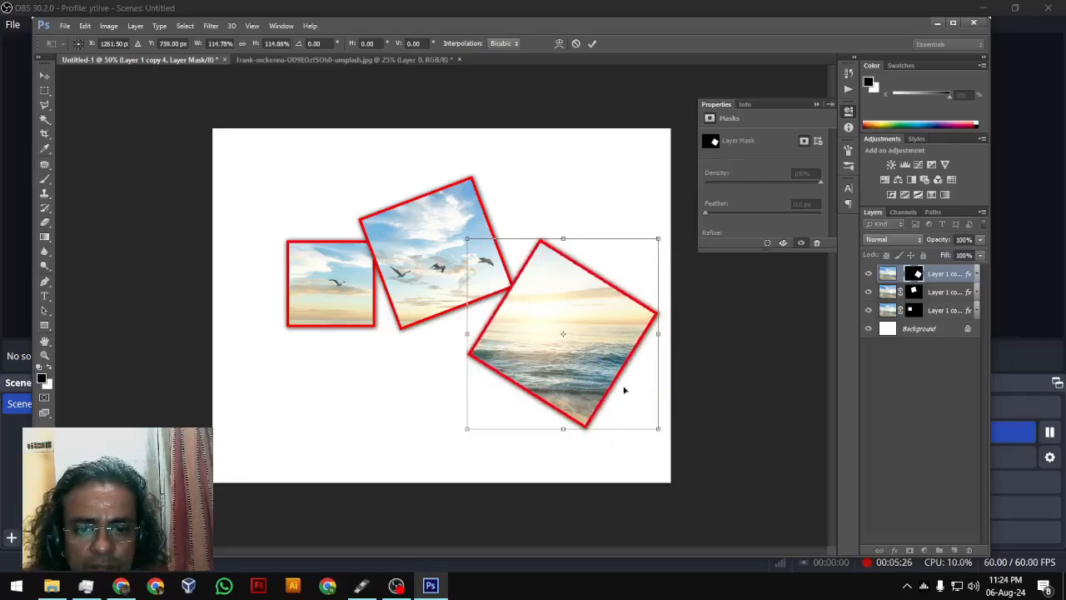
key(Return)
click(888, 274)
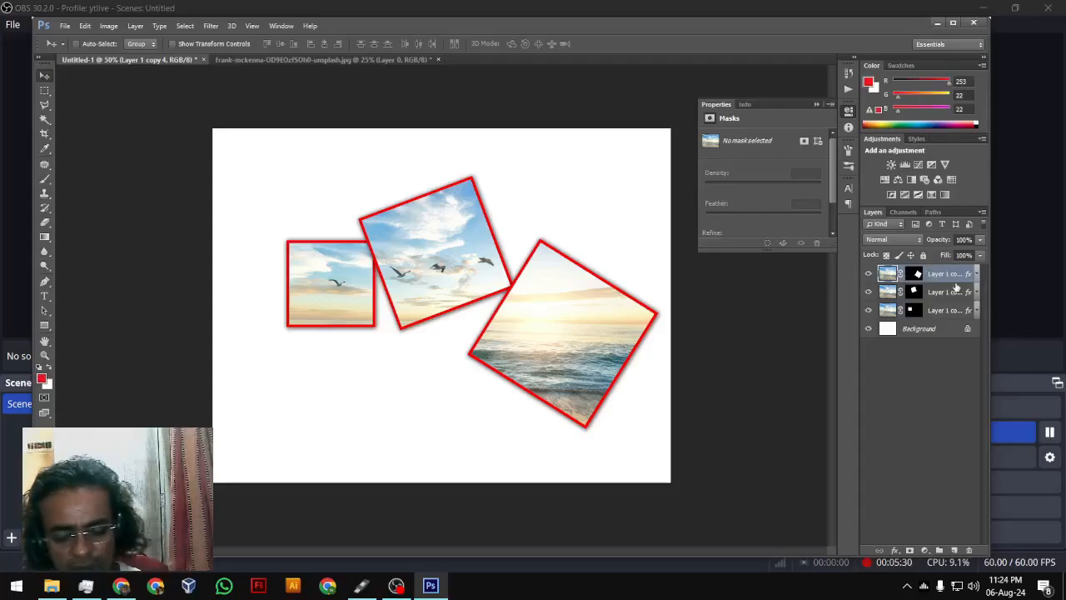
- Duplicate the tilted sunset frame layer and bring the copy's mask down over the shoreline below the first frame
key(ctrl+j)
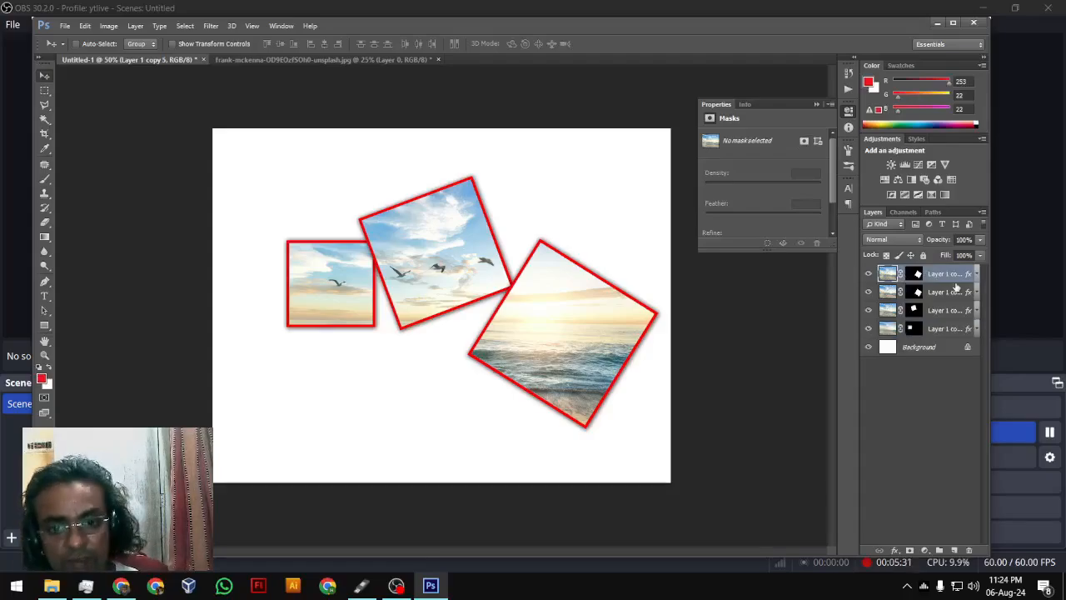
click(912, 275)
key(ctrl+t)
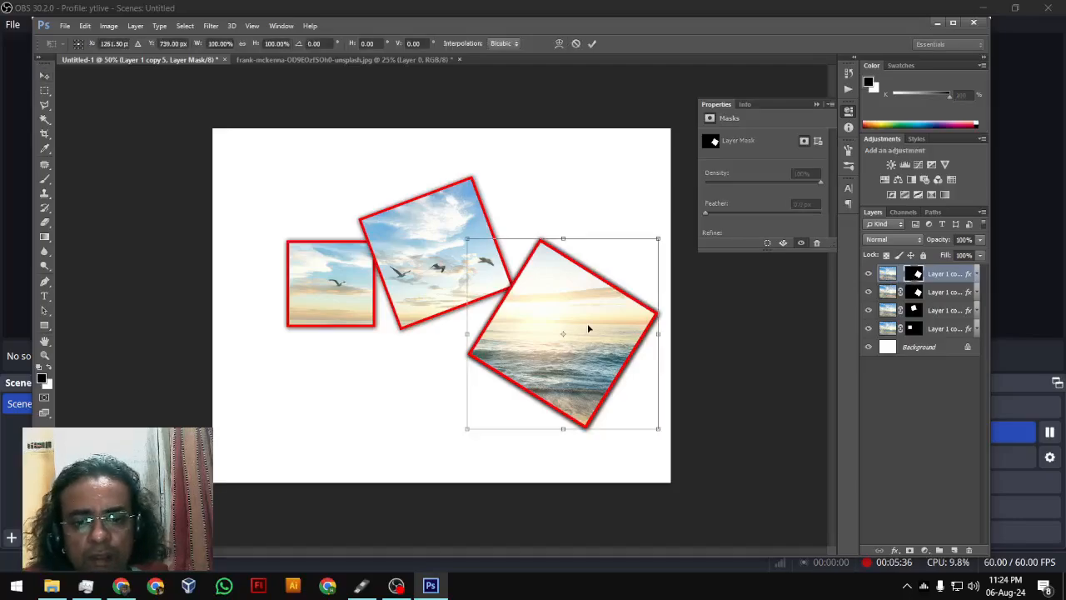
drag(588, 328, 375, 379)
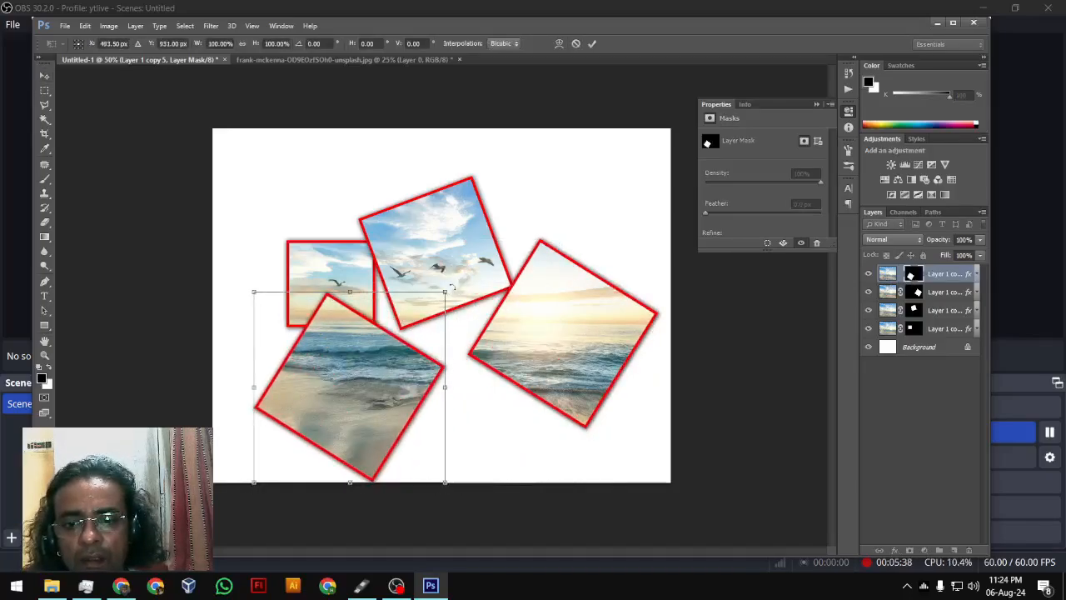
- Rotate the shoreline frame's mask about -30° so it sits level and shrink it to a small square under the first frame
drag(451, 287, 388, 250)
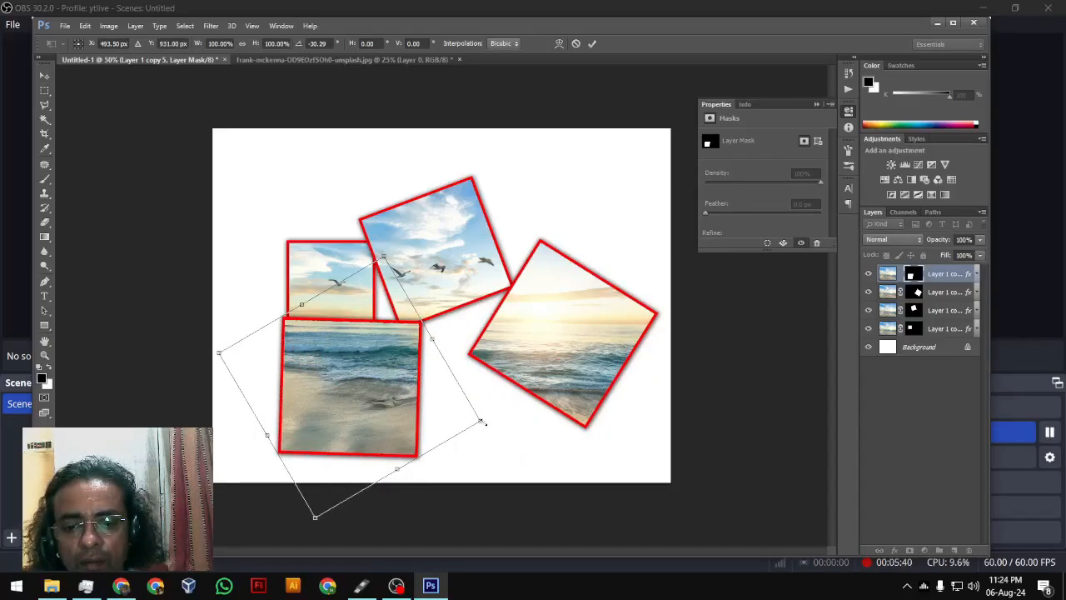
drag(483, 423, 352, 373)
drag(379, 407, 383, 404)
key(Return)
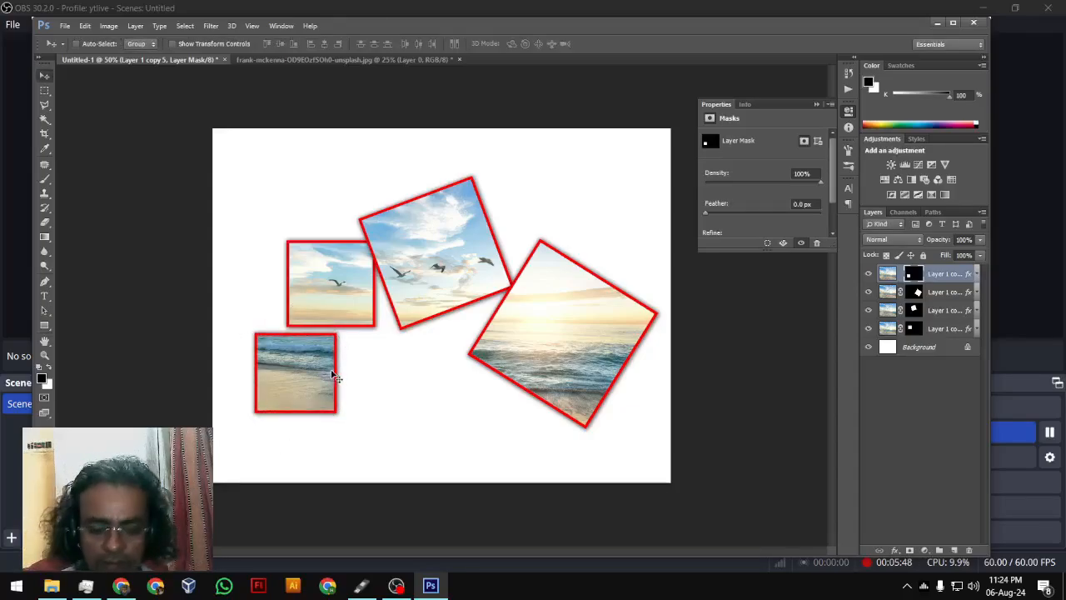
- Free Transform the small shoreline frame's mask, stretching it into a wide strip and shifting it down over the wet sand
key(ctrl+t)
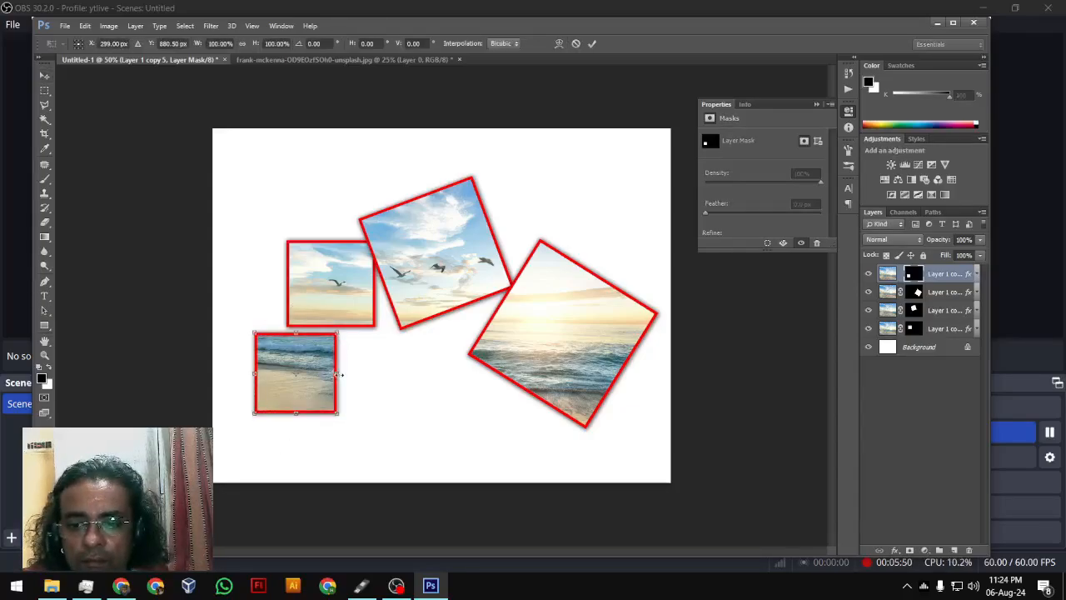
drag(341, 374, 433, 404)
key(Return)
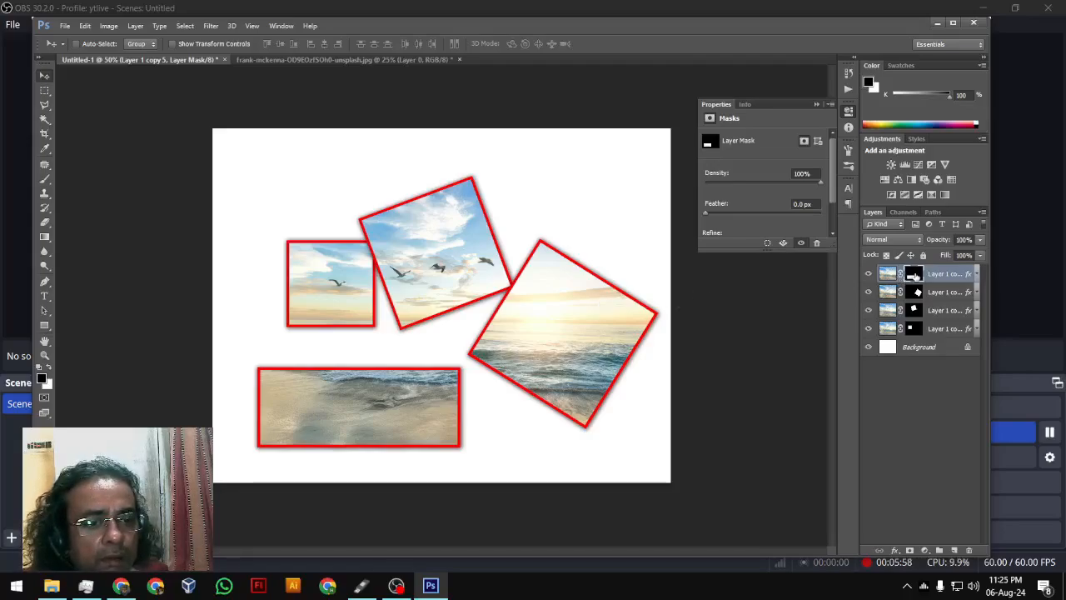
- Duplicate the wide sand frame layer, then narrow the copy's mask and place it over the single bird above the sun
click(943, 277)
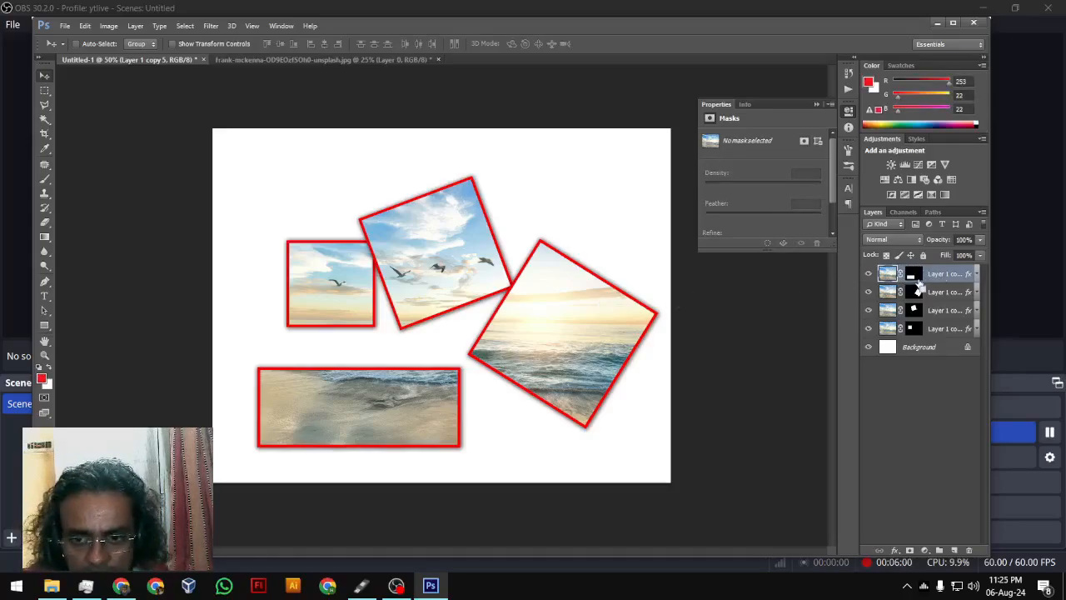
key(ctrl+j)
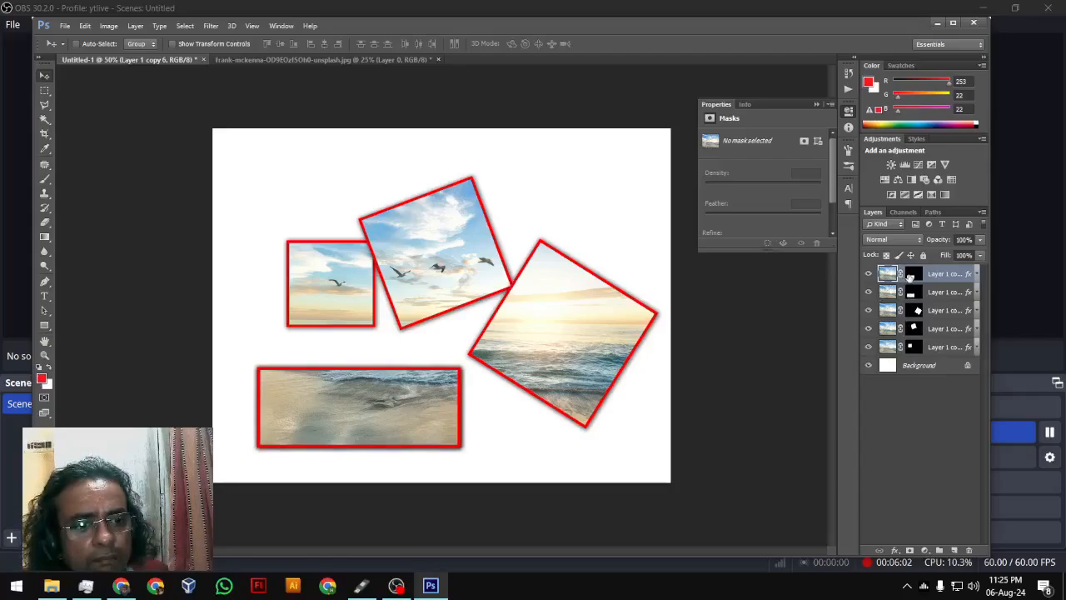
click(913, 275)
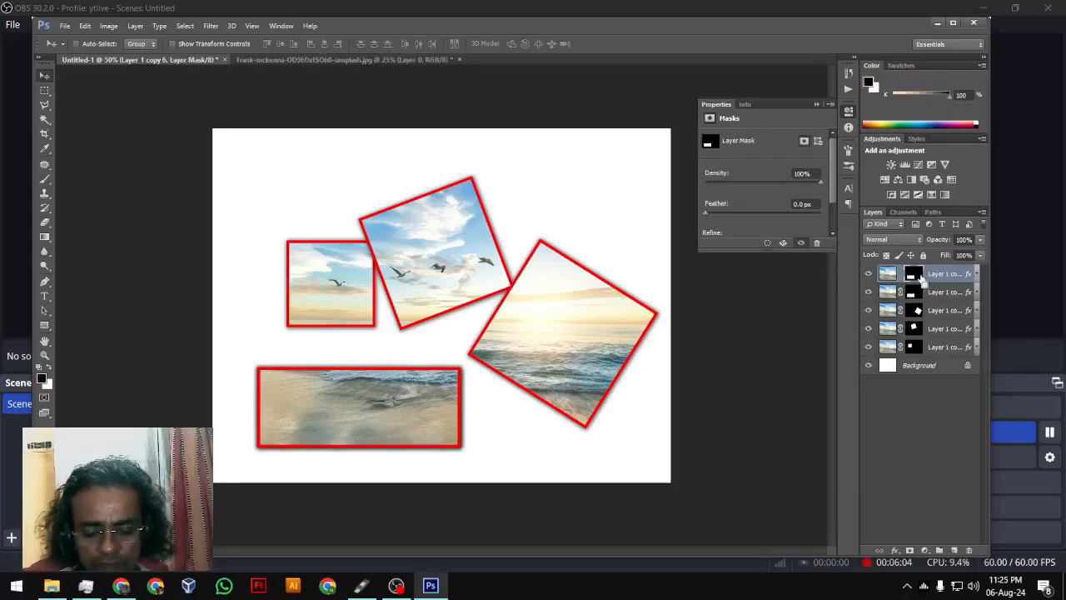
key(ctrl+t)
drag(413, 405, 576, 206)
drag(420, 208, 505, 209)
drag(575, 215, 564, 246)
key(Return)
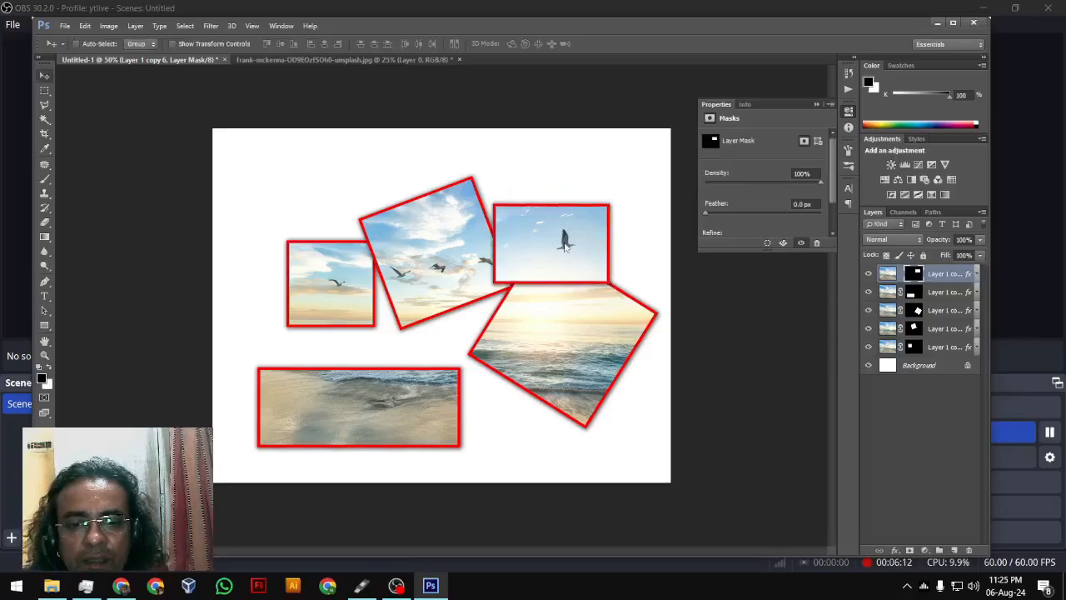
click(869, 273)
click(869, 273)
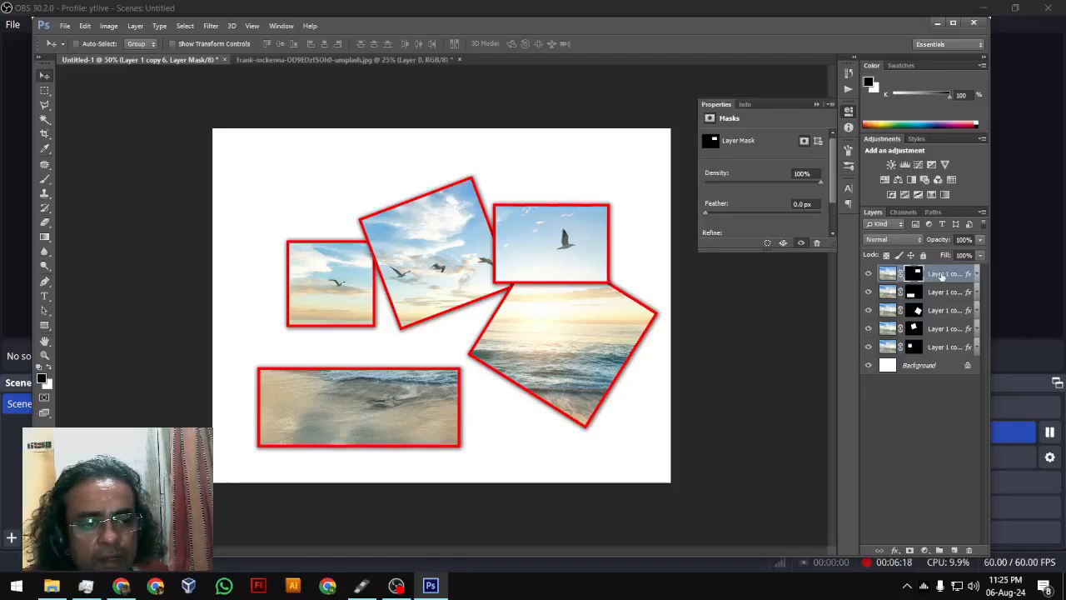
- Duplicate the single-bird frame layer and move only the copy's mask to the blue sky above the first frame
click(941, 276)
key(ctrl+j)
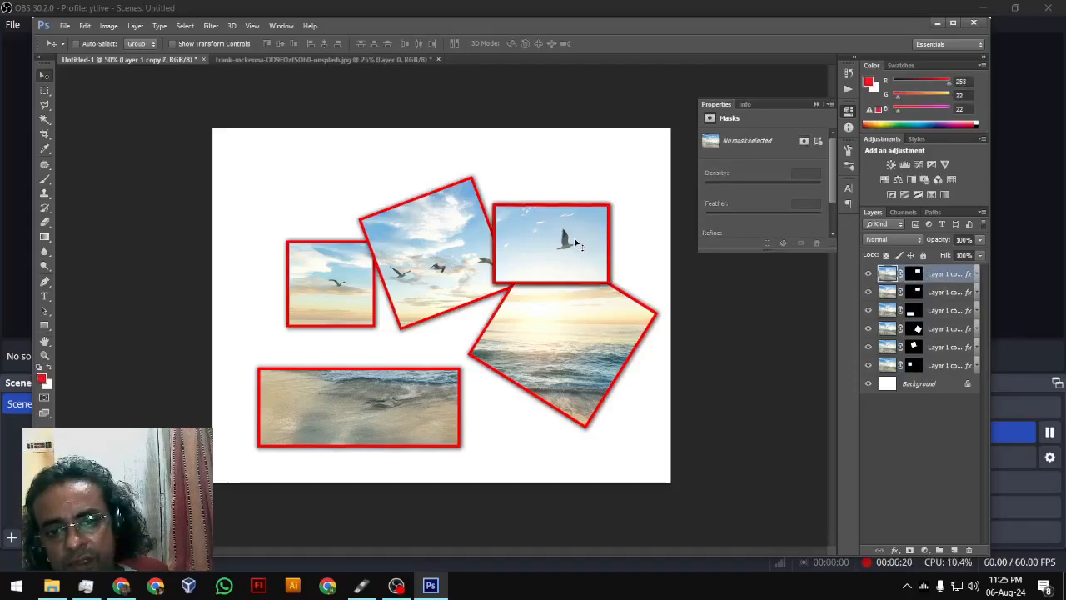
drag(579, 243, 351, 188)
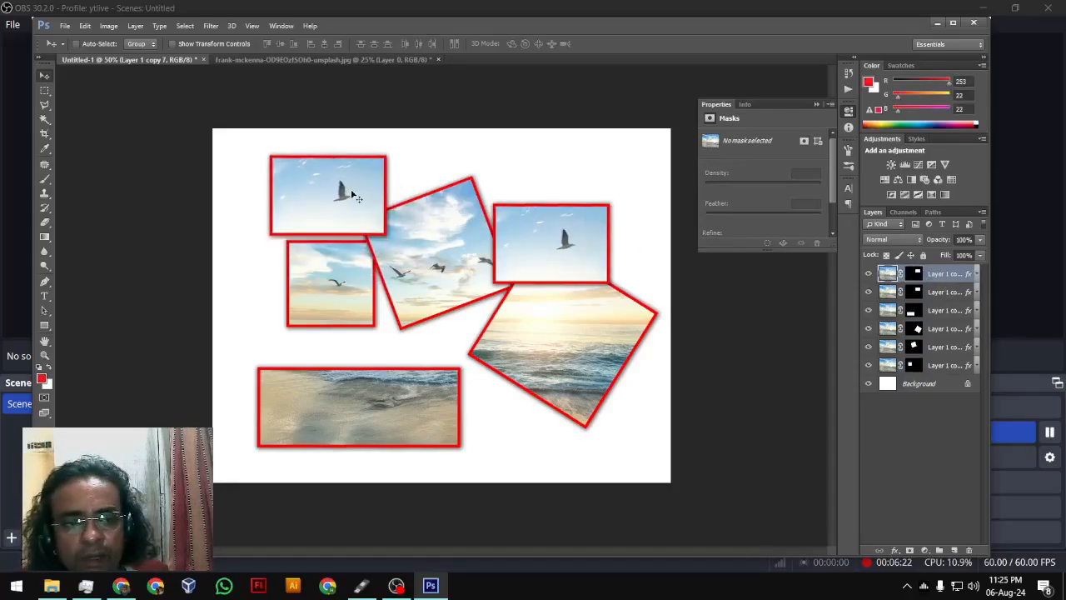
key(ctrl+z)
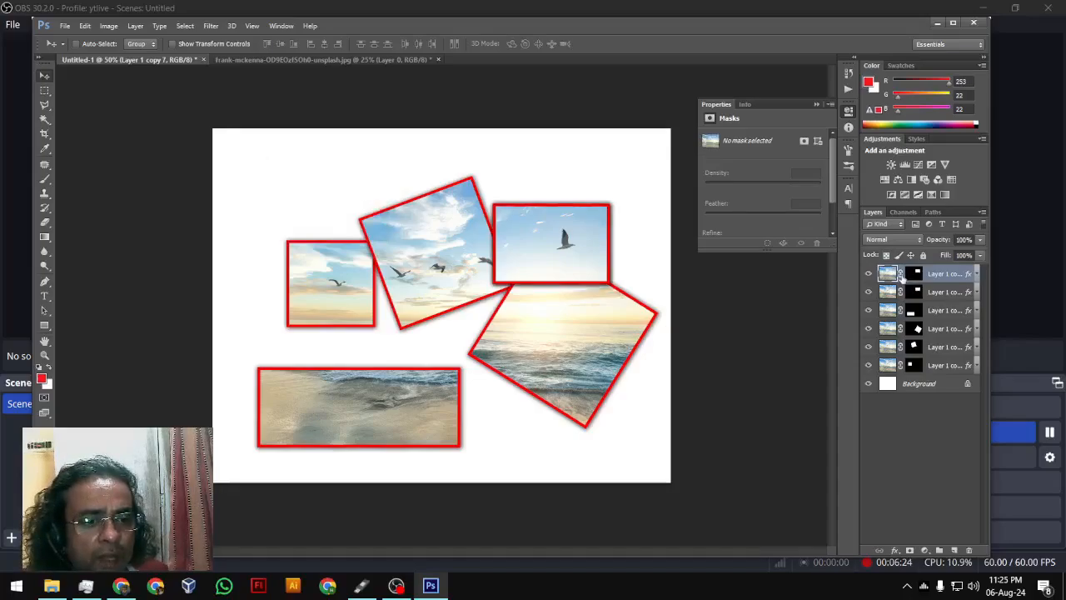
click(916, 275)
drag(595, 252, 340, 198)
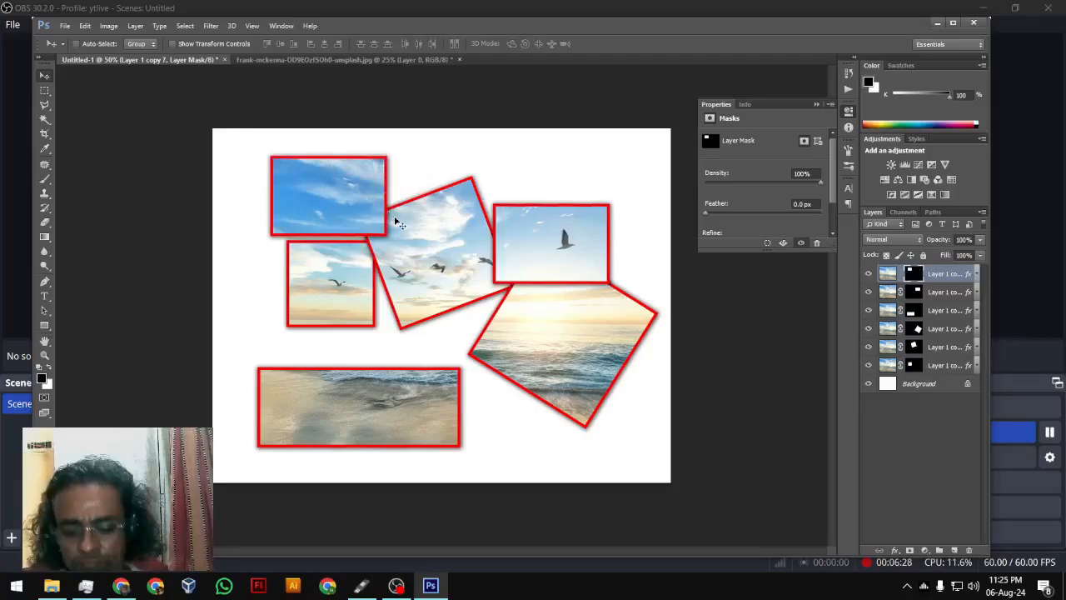
- Free Transform the blue-sky frame's mask, rotating it about -23.5° and scaling it to about 72% by 63%
key(ctrl+t)
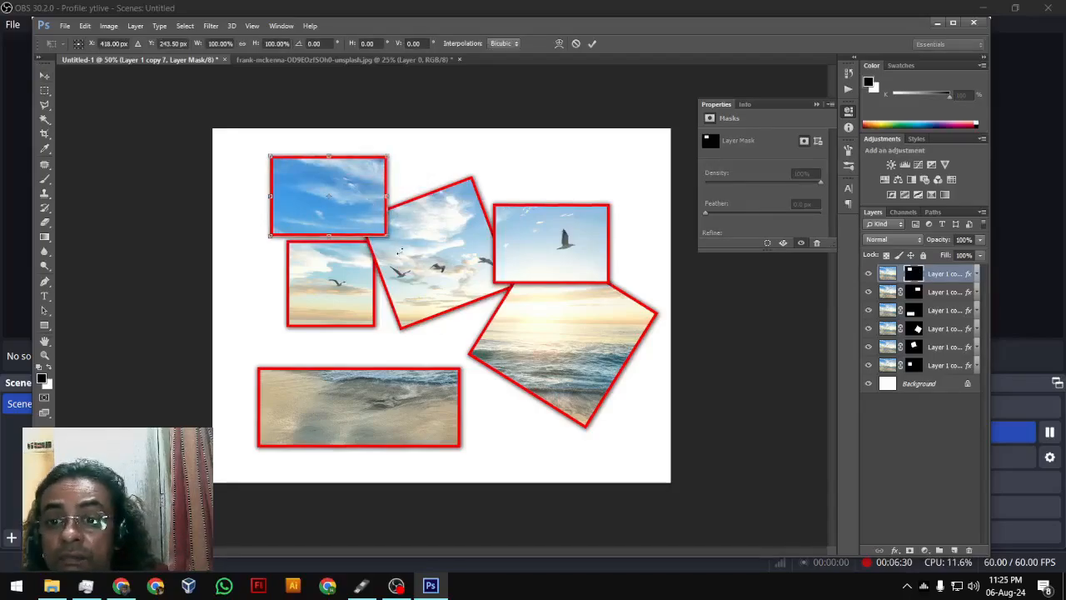
drag(400, 249, 361, 190)
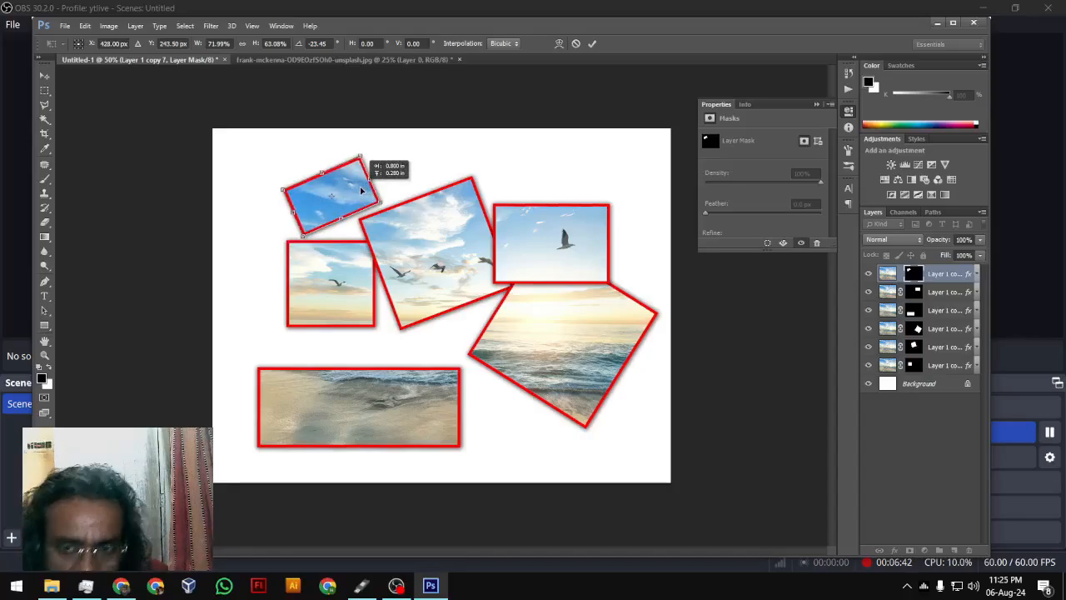
drag(361, 191, 361, 190)
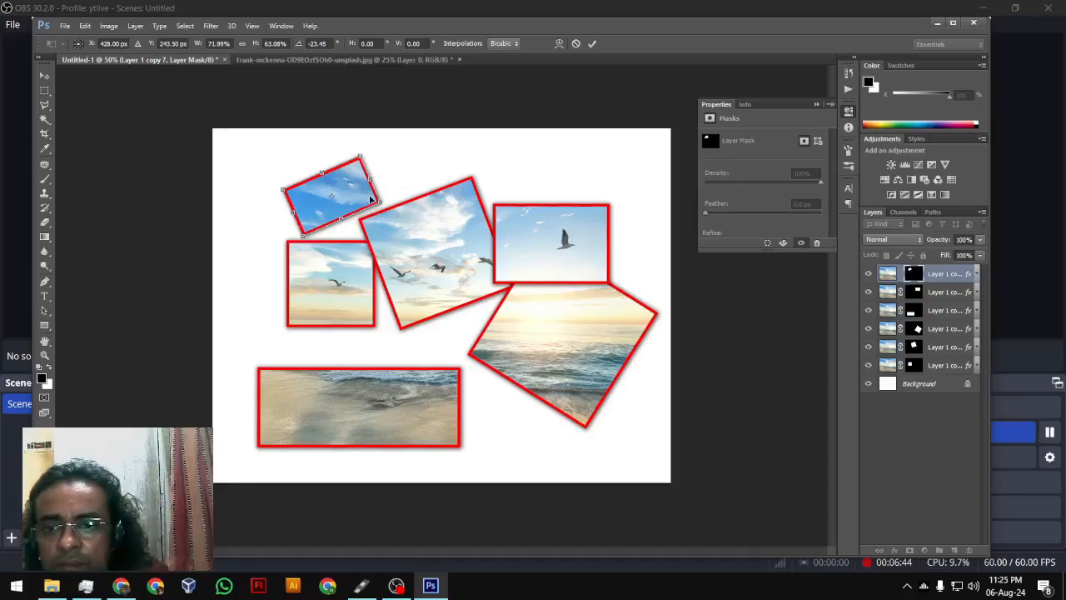
mouse_move(374, 149)
mouse_down()
mouse_move(384, 181)
mouse_move(389, 138)
mouse_up()
key(Return)
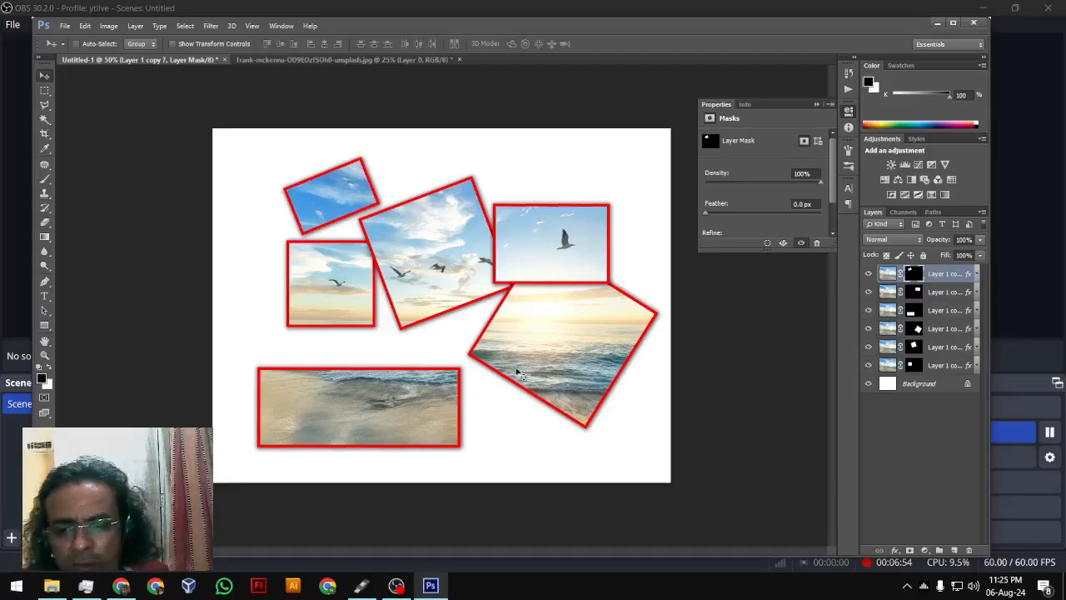
- Nudge the tilted blue-sky frame's mask slightly up and move the wide sand frame layer up closer to the first frame
mouse_move(431, 393)
mouse_down()
mouse_move(437, 370)
mouse_move(430, 383)
mouse_up()
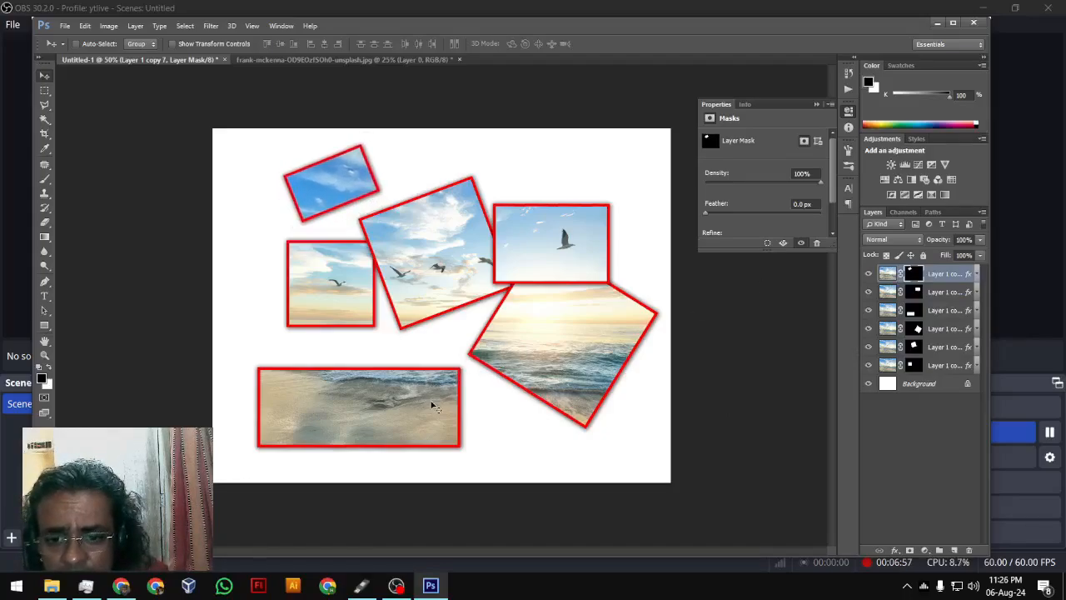
click(931, 311)
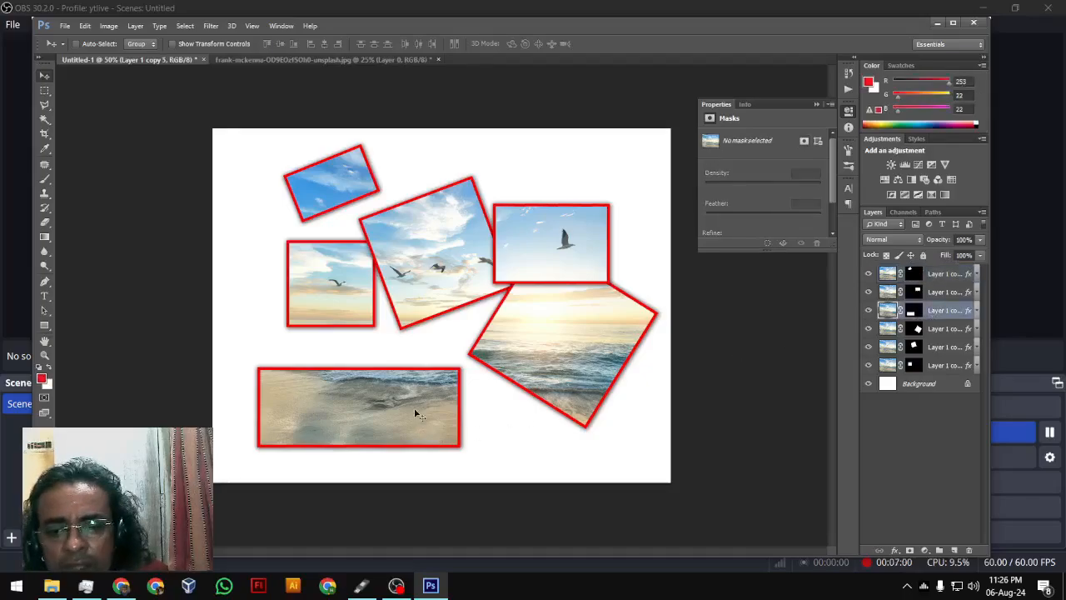
drag(416, 414, 414, 393)
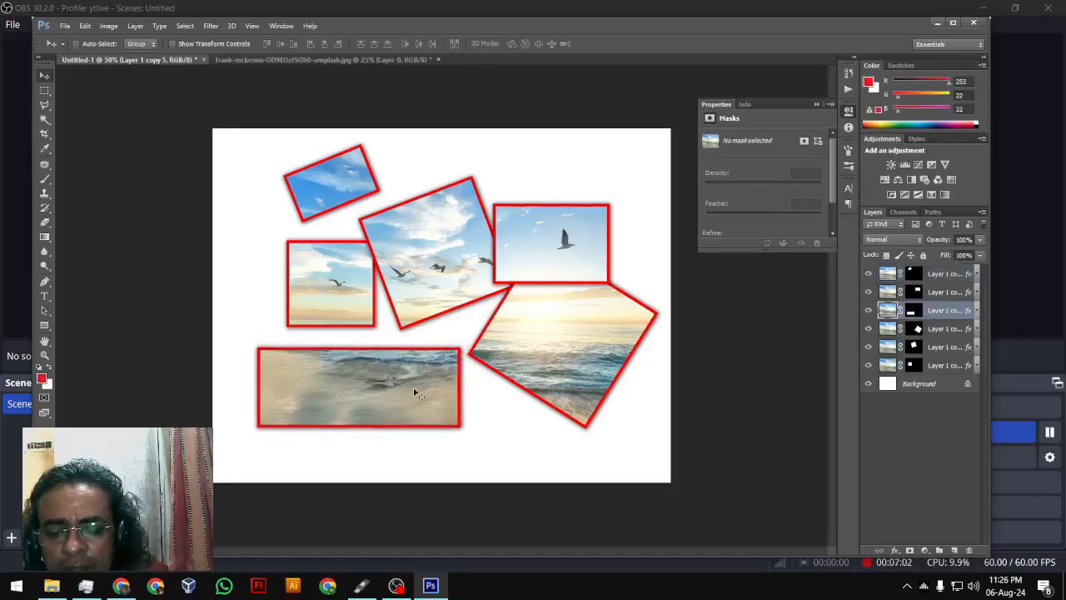
- Duplicate the tilted blue-sky frame layer and move the copy's mask over the clouds above the single-bird frame
click(933, 277)
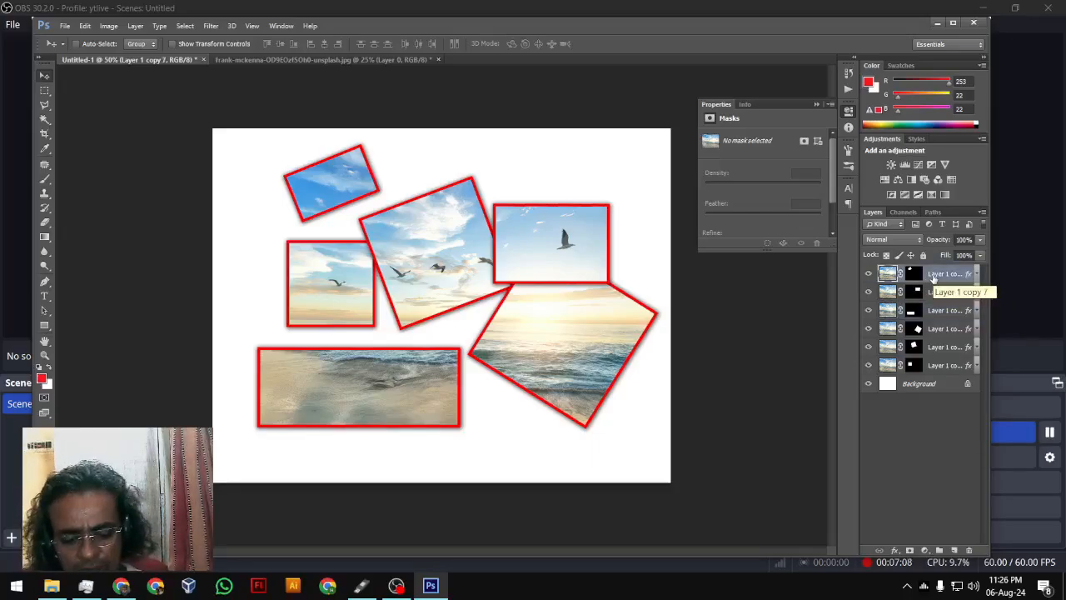
key(ctrl+j)
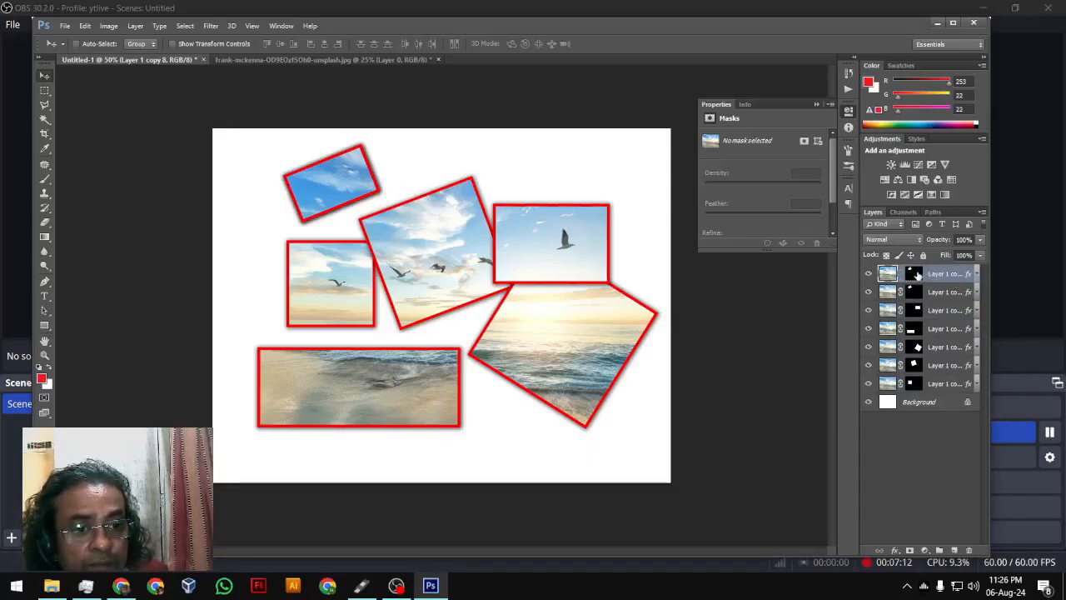
click(913, 274)
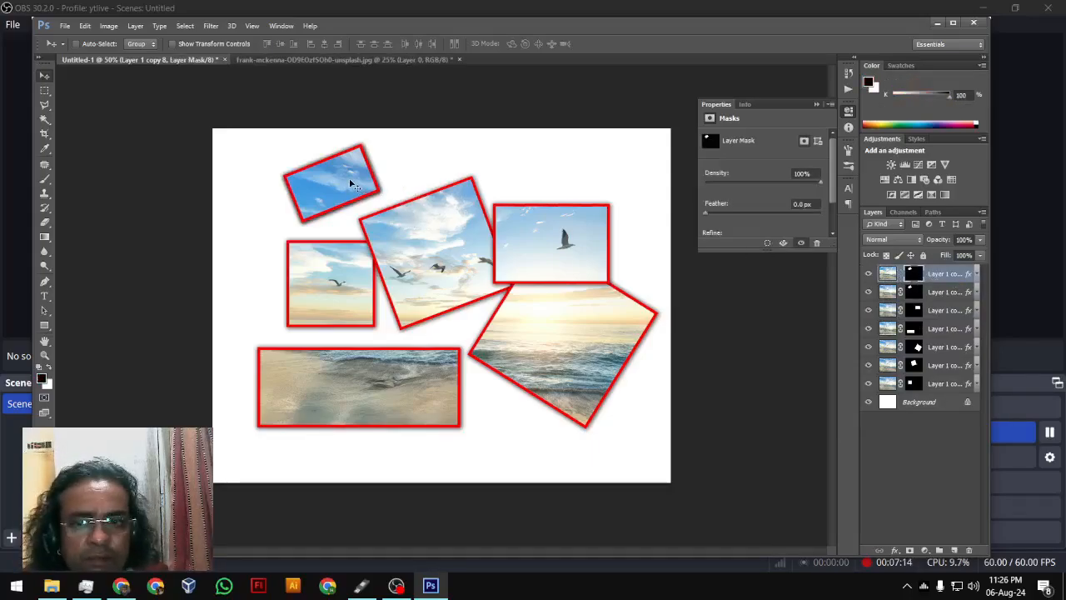
drag(353, 185, 575, 242)
- Rotate the cloud frame's mask about 38.8° and shrink it, and check the full photo by disabling and re-enabling the mask
key(ctrl+t)
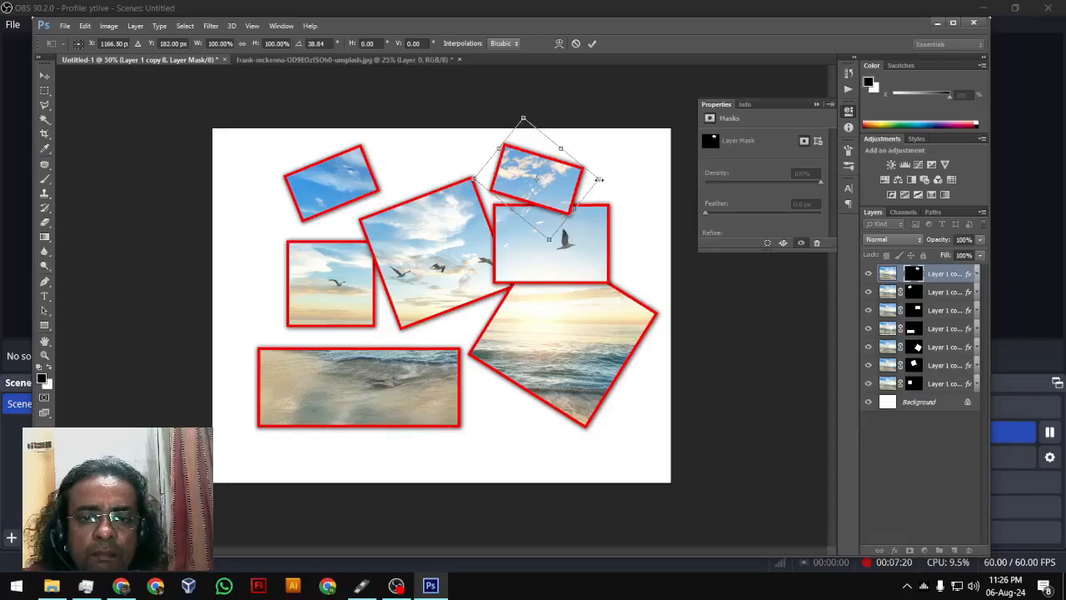
drag(599, 179, 534, 181)
key(Return)
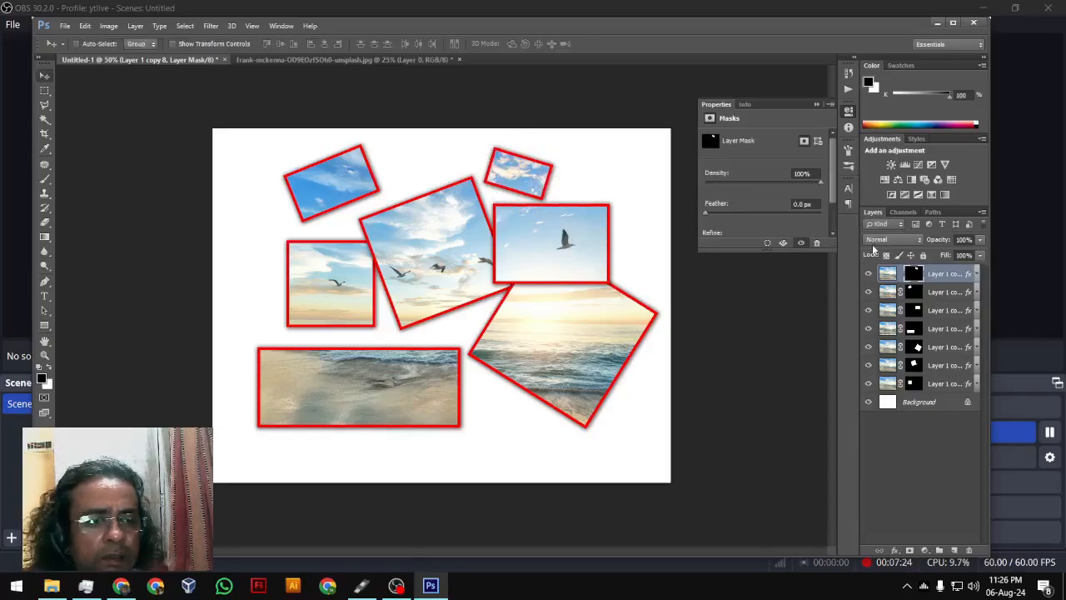
shift+click(914, 273)
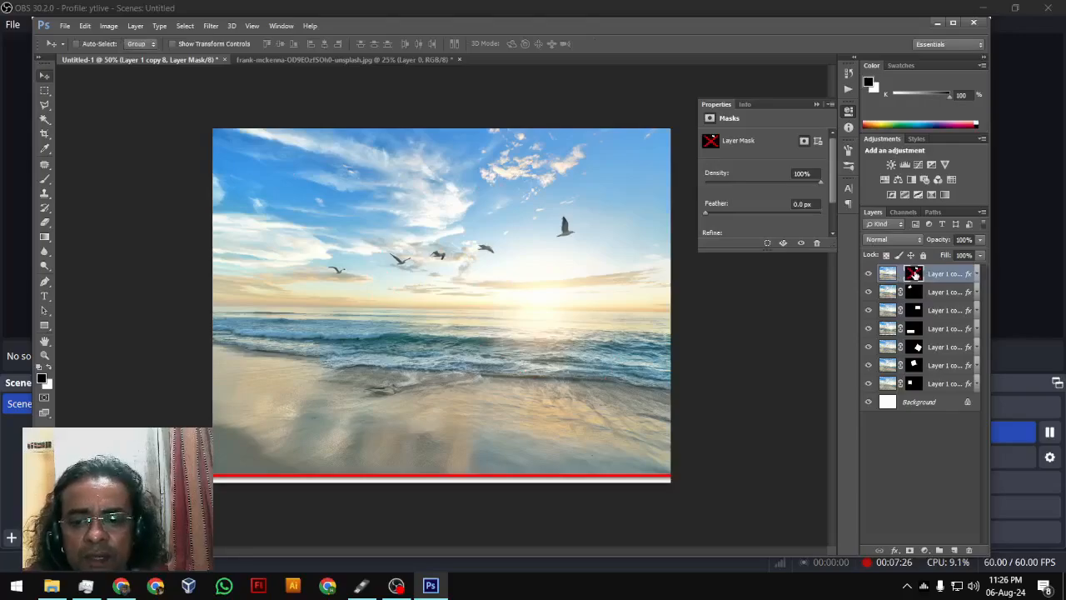
shift+click(915, 273)
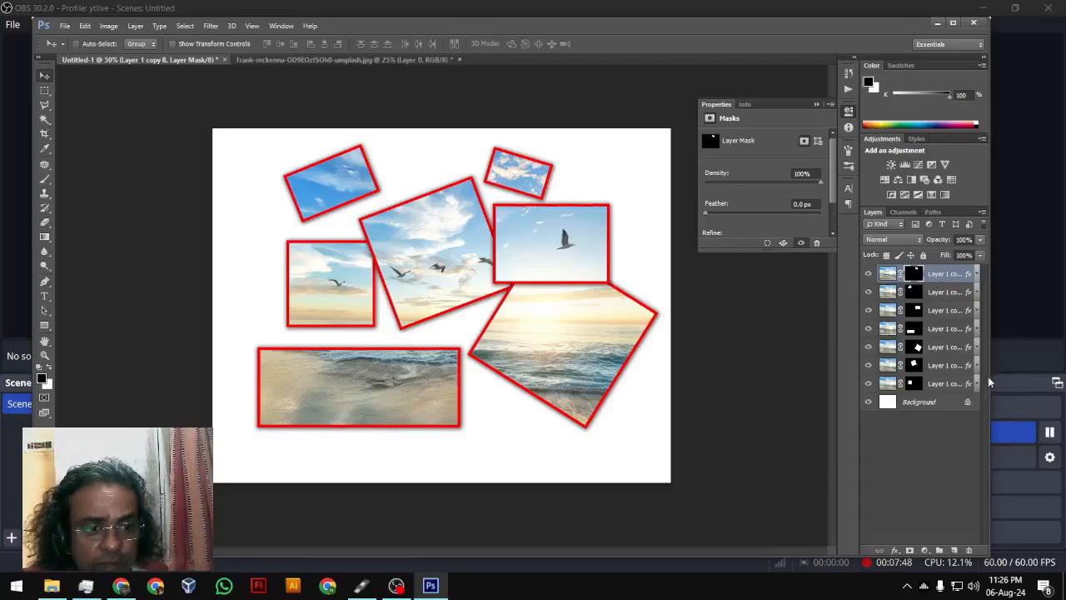
- Select all seven framed photo layers and shift them together slightly down and left to centre the collage on the canvas
shift+click(940, 383)
drag(553, 255, 552, 265)
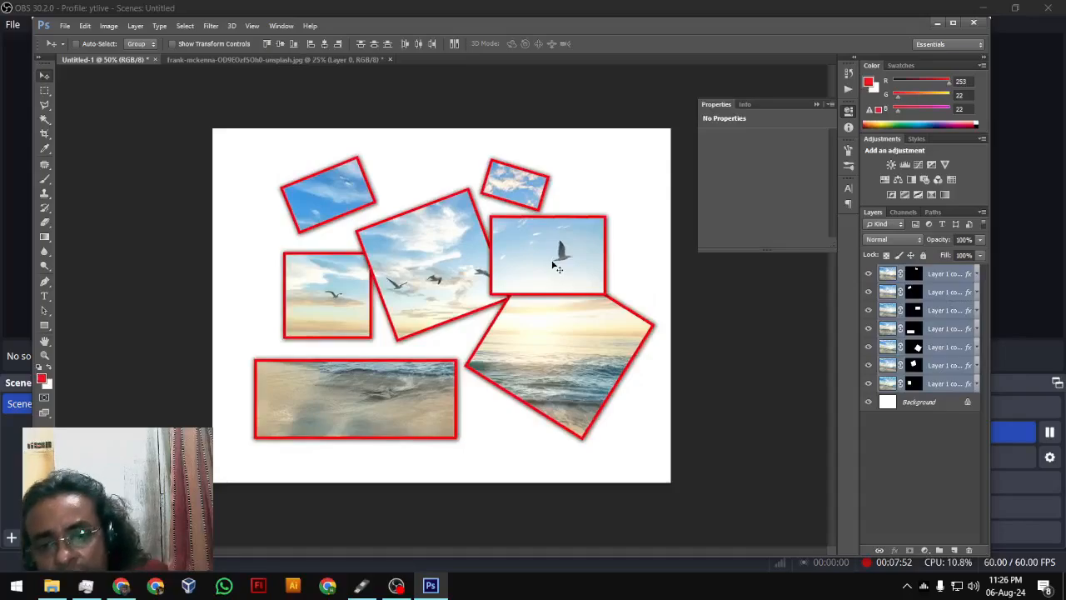
click(929, 275)
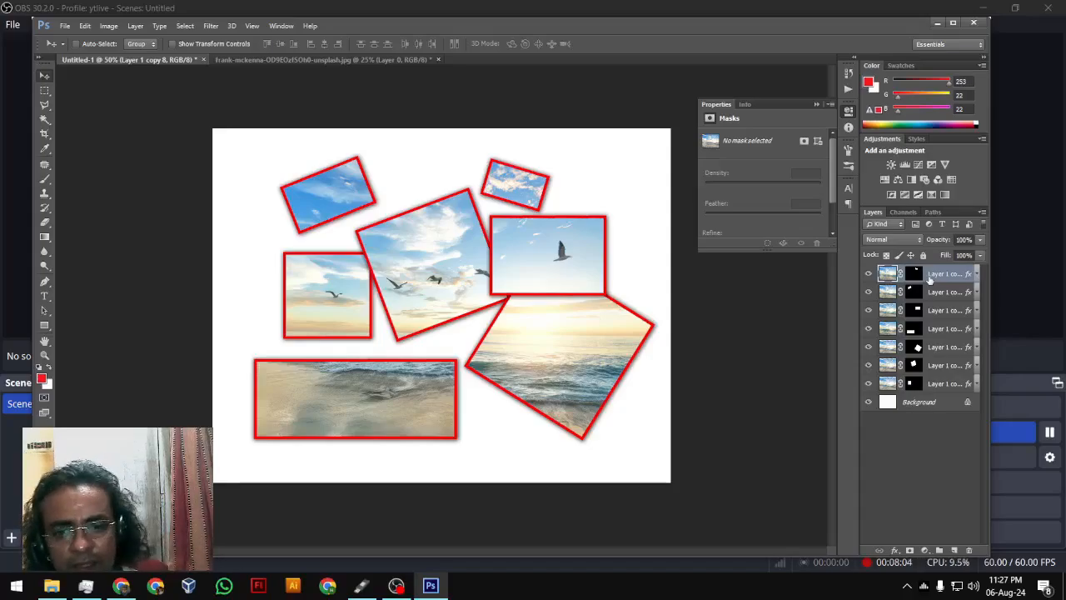
- Recolour the stroke of the upright square single-bird frame on the collage's left side to blue 0048ff
click(974, 382)
click(909, 408)
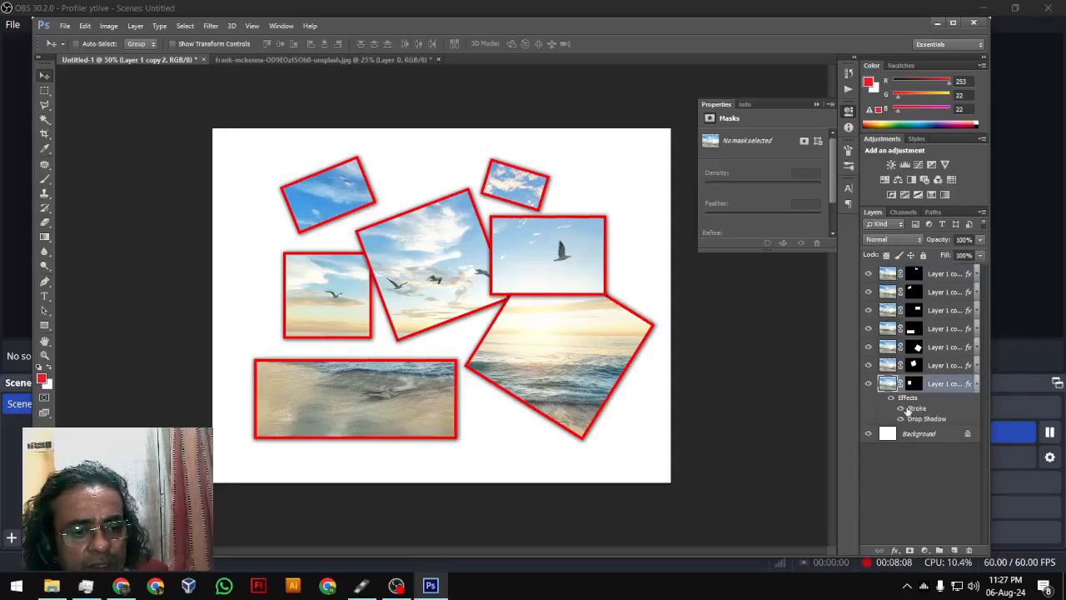
double_click(907, 409)
click(822, 201)
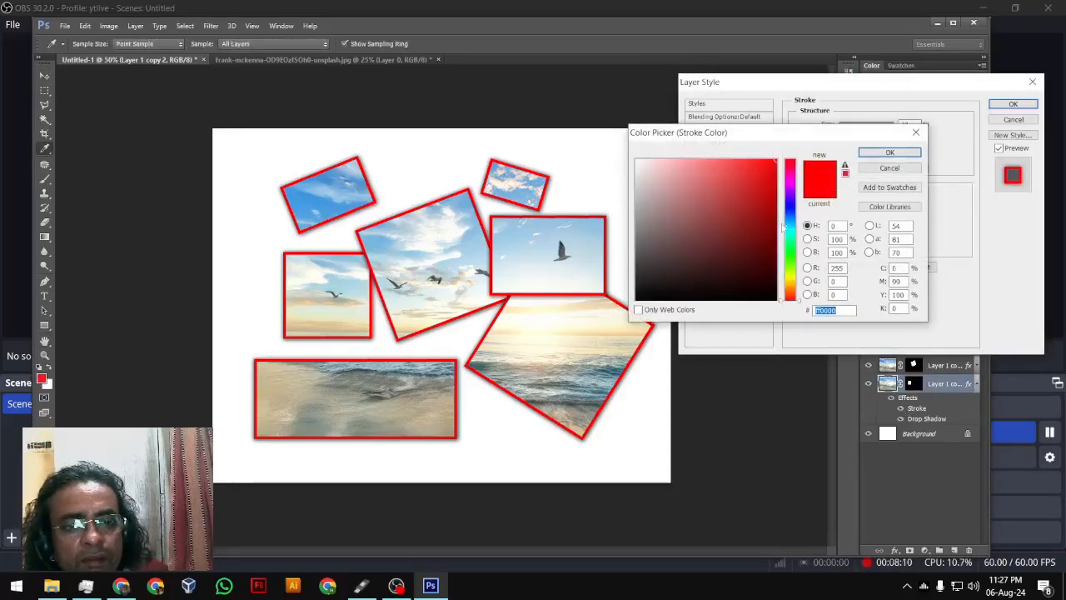
click(790, 215)
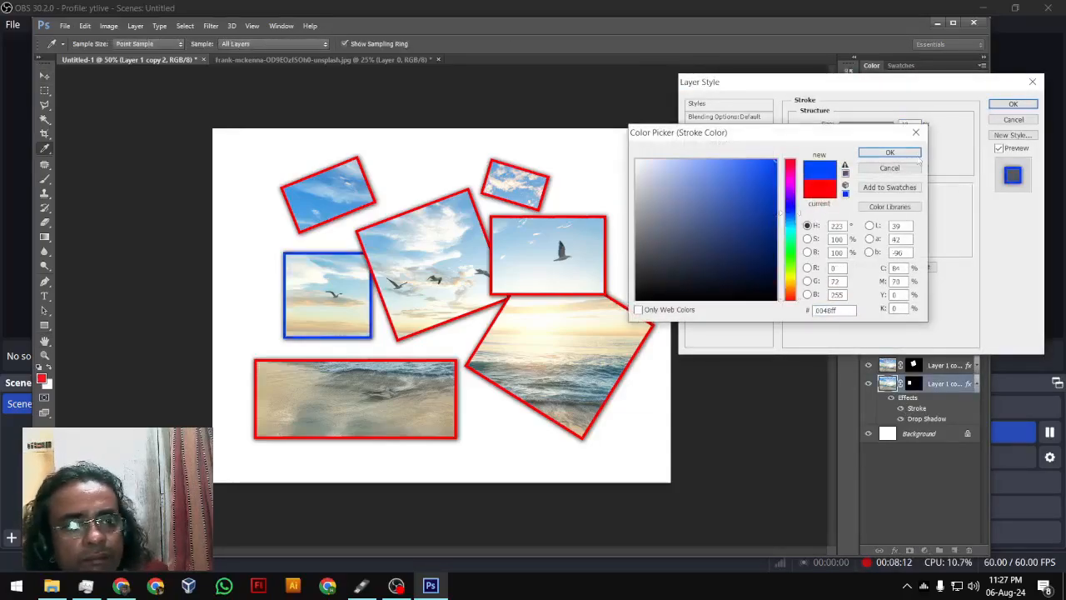
click(889, 152)
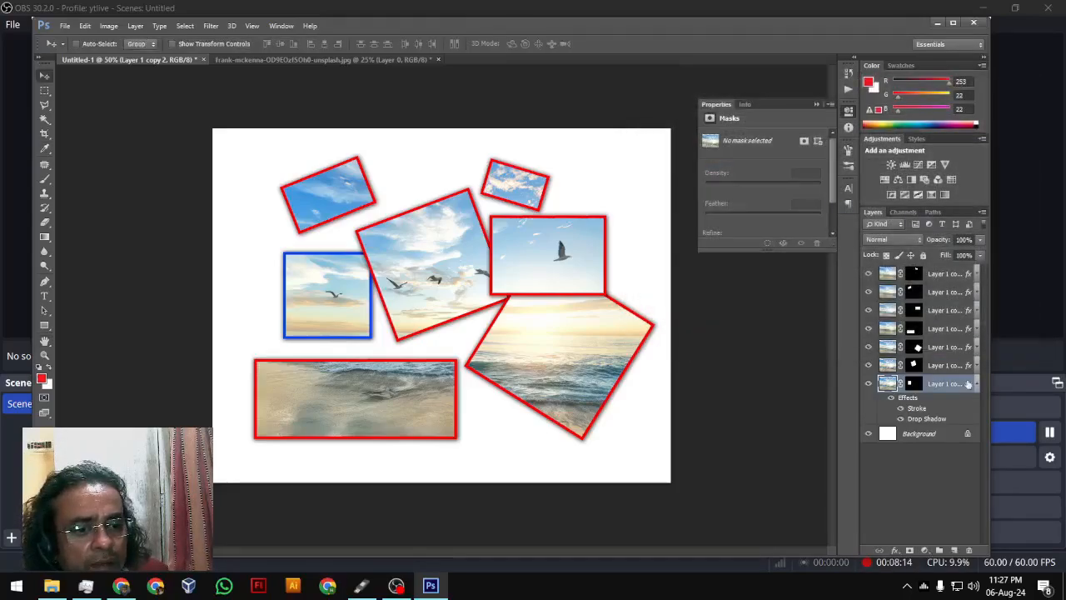
click(977, 384)
- Change the stroke colour of the large tilted frame with the flying birds to dark red 9a1313
click(978, 366)
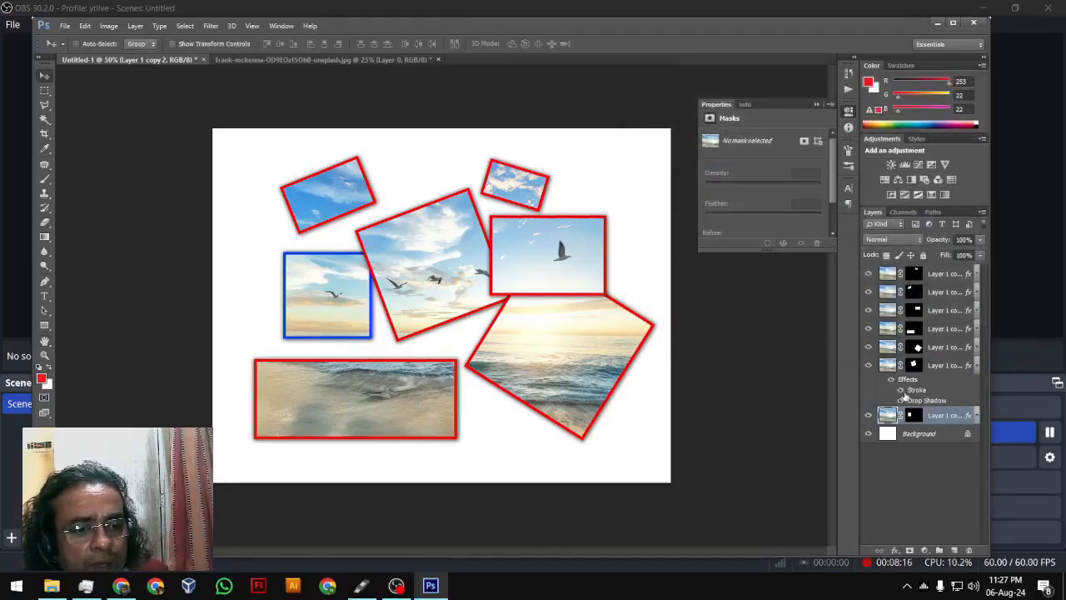
double_click(913, 391)
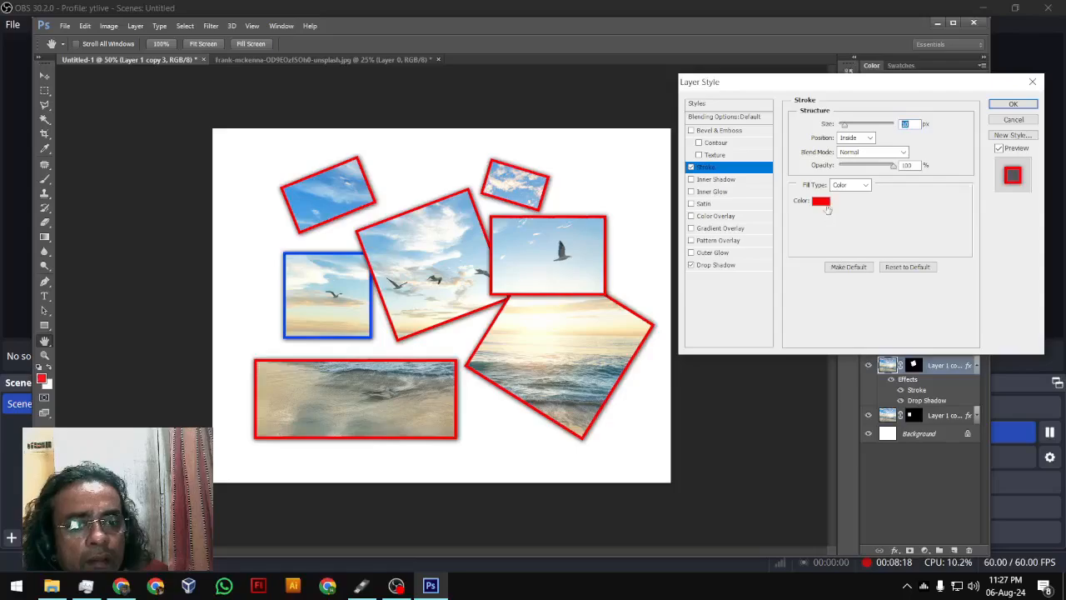
click(821, 202)
click(742, 222)
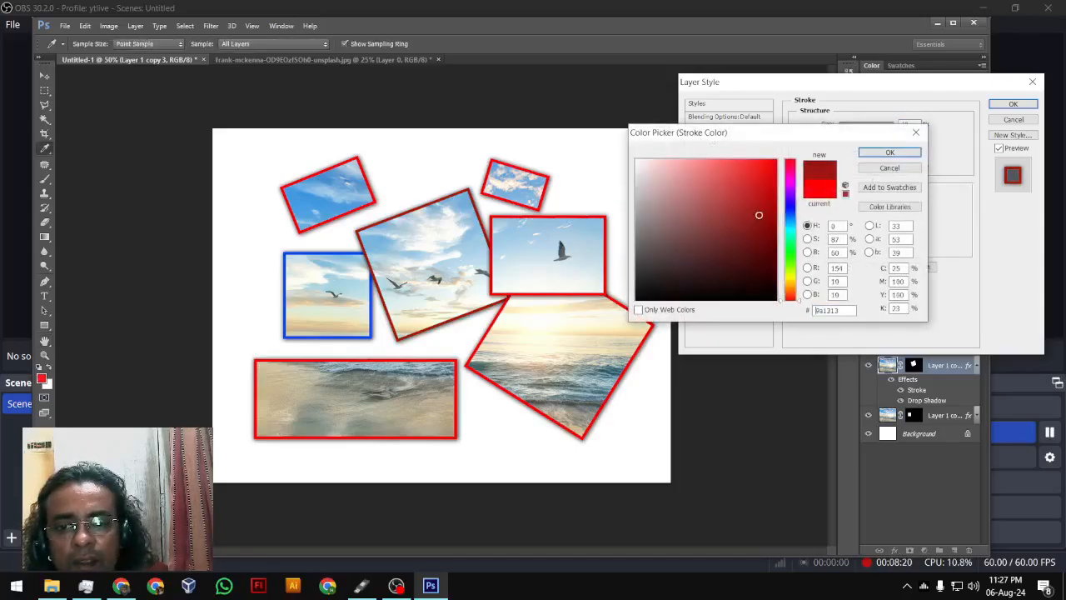
click(915, 155)
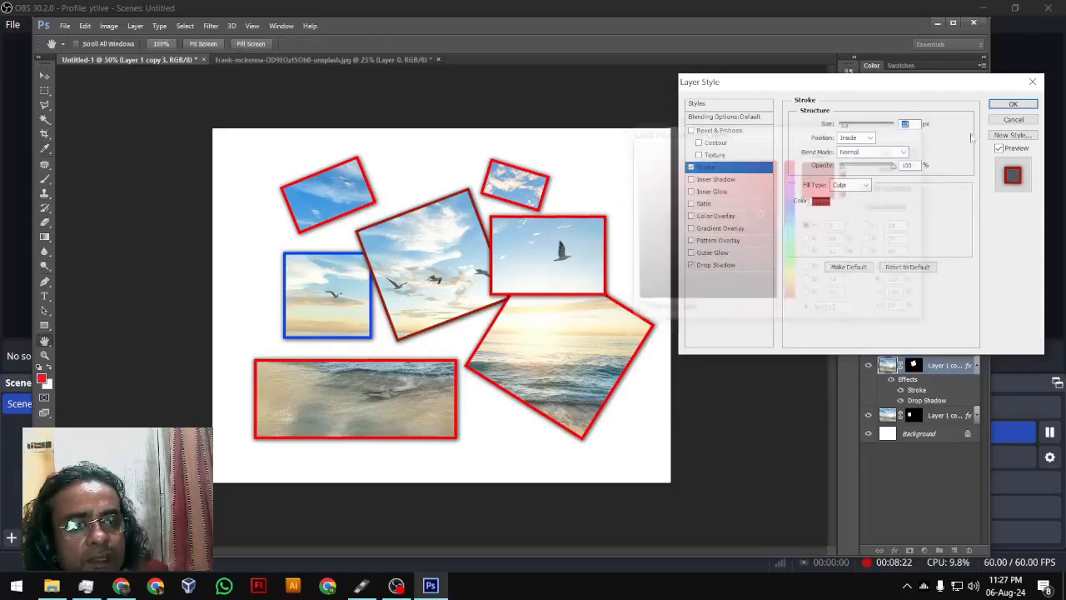
click(1012, 103)
click(976, 367)
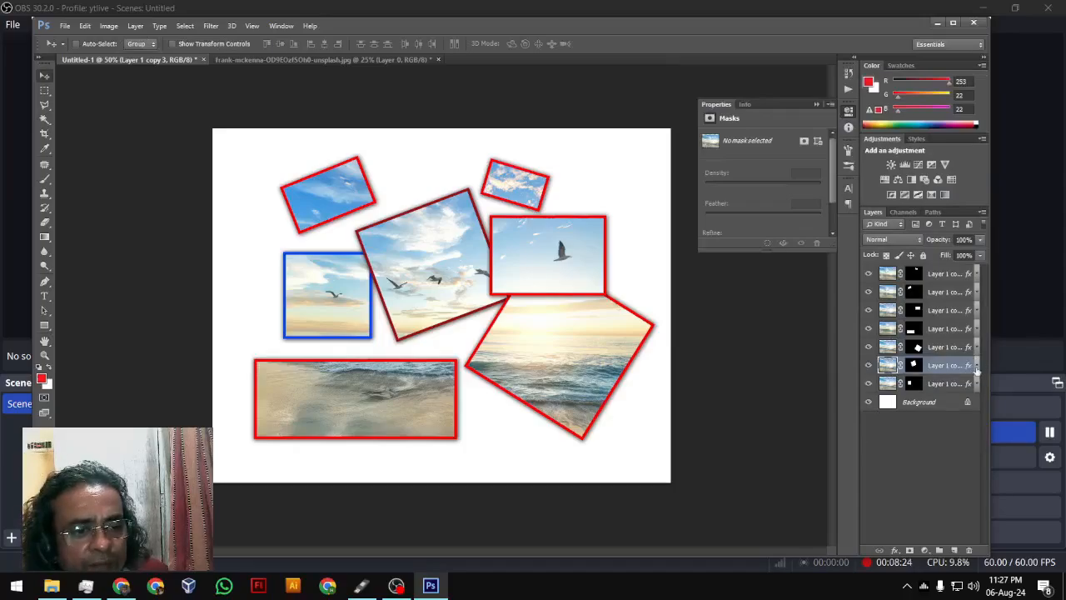
- Set the stroke of the tilted sunset-and-sea frame to yellow f6ff00
click(978, 347)
double_click(915, 372)
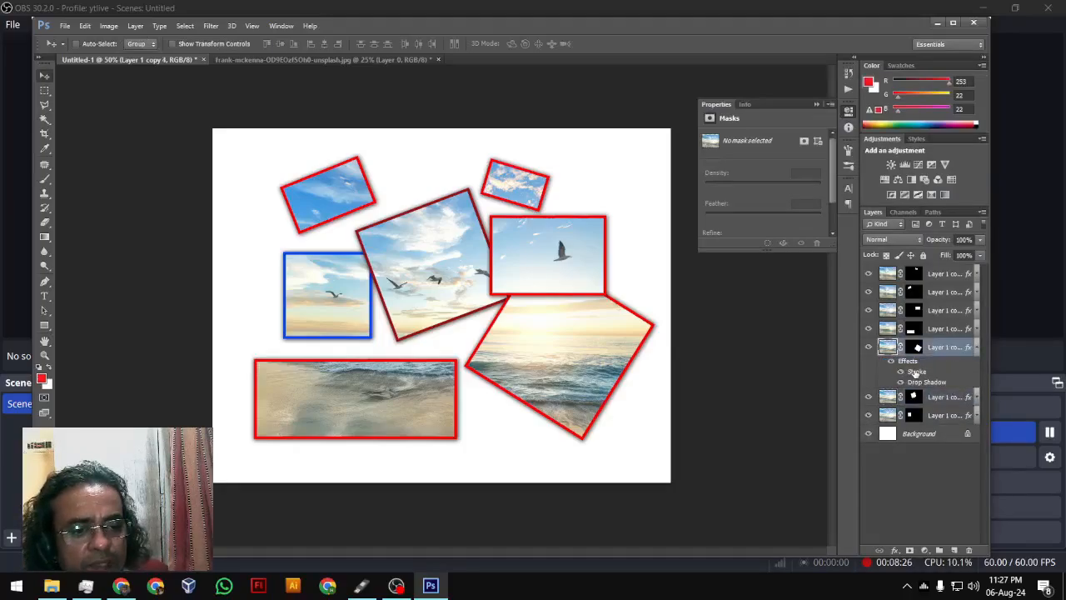
click(821, 202)
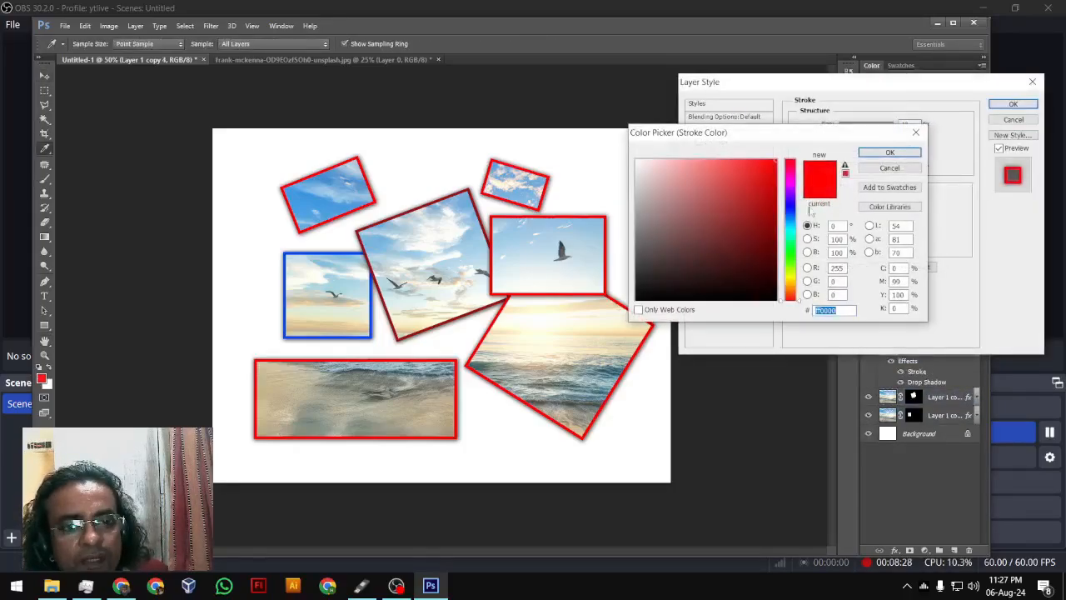
drag(791, 287, 790, 276)
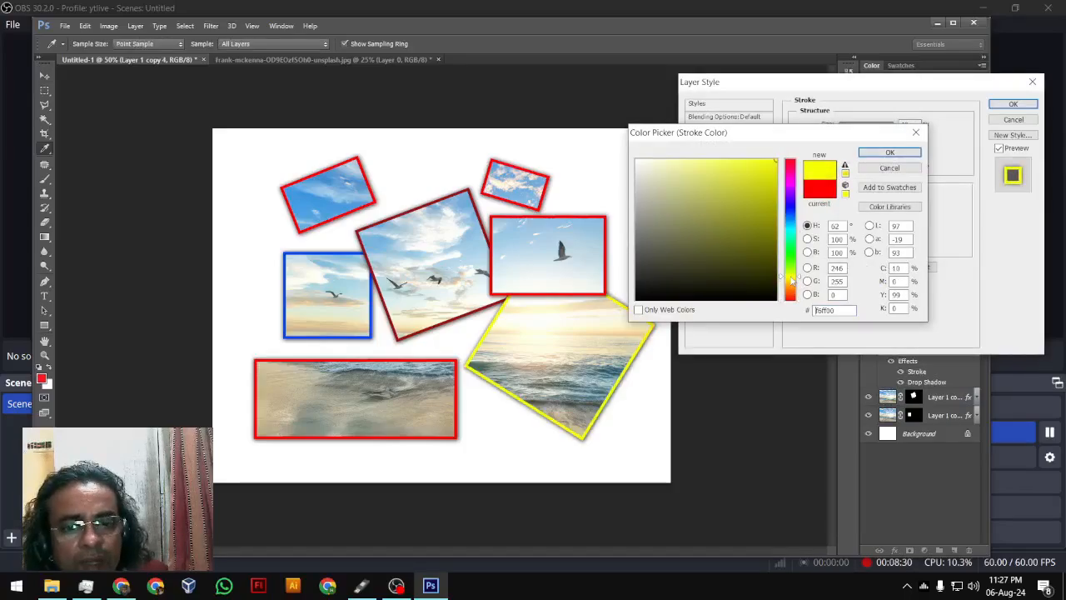
click(889, 152)
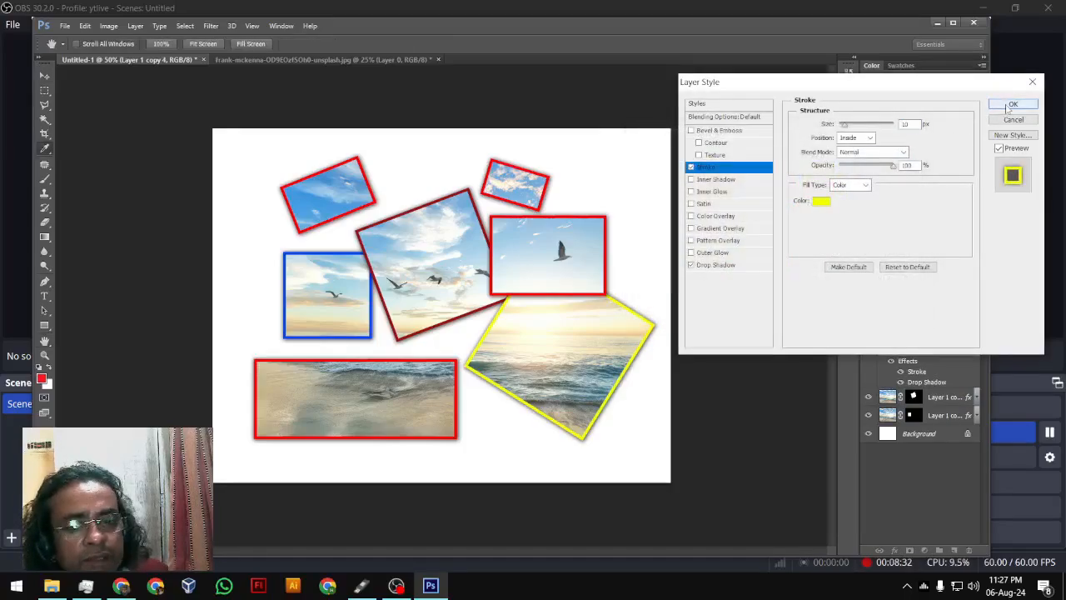
click(1013, 104)
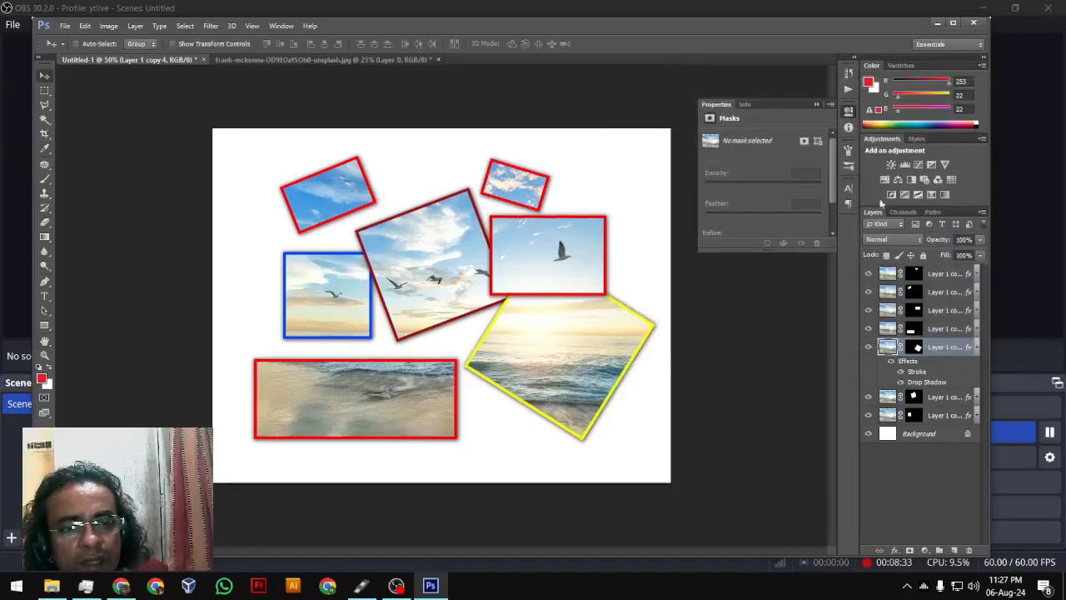
click(977, 347)
- Try dark red and blue on the upright single-bird frame above the sunset, and settle its stroke on dark green 527d1b
click(977, 310)
double_click(910, 334)
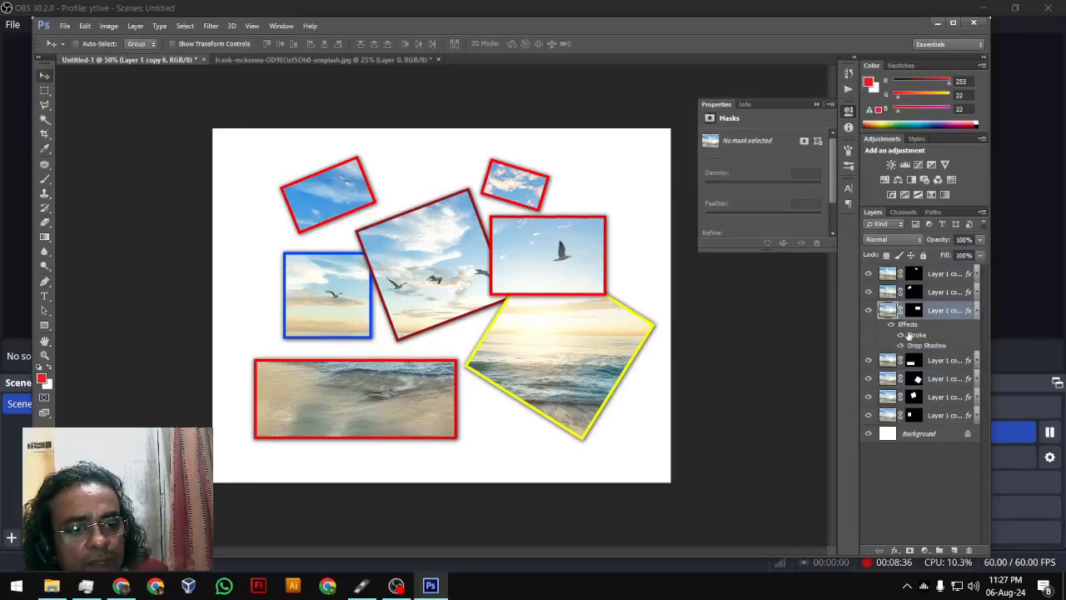
click(821, 201)
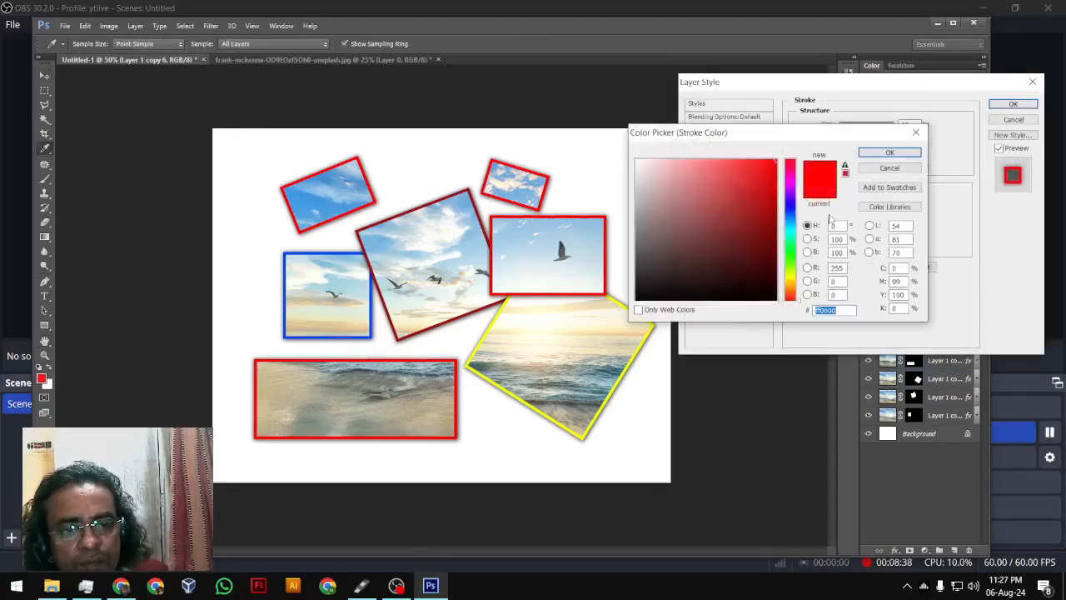
click(722, 255)
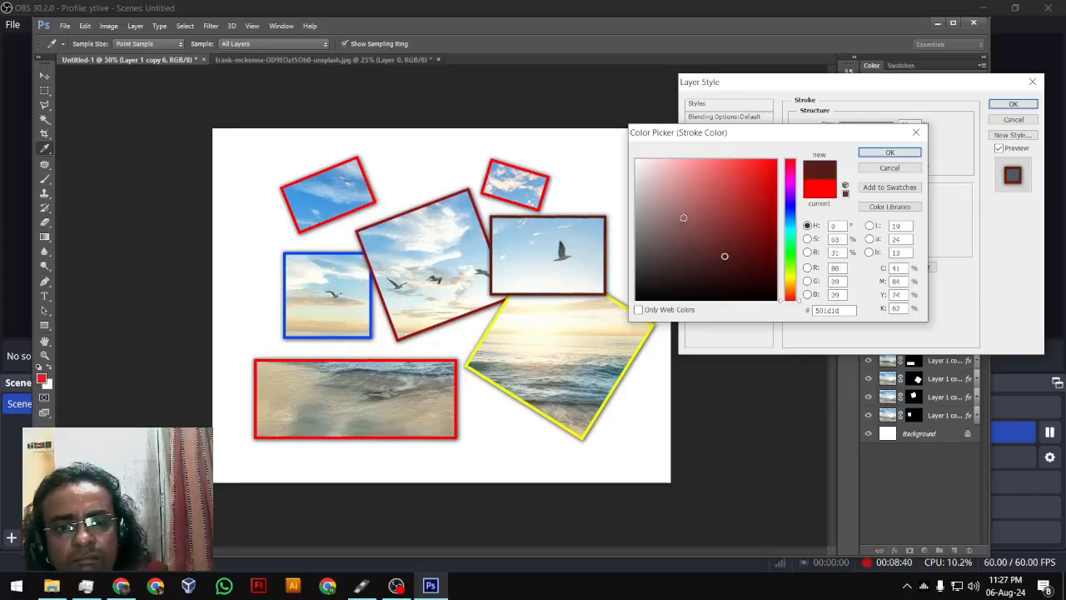
drag(793, 223, 776, 205)
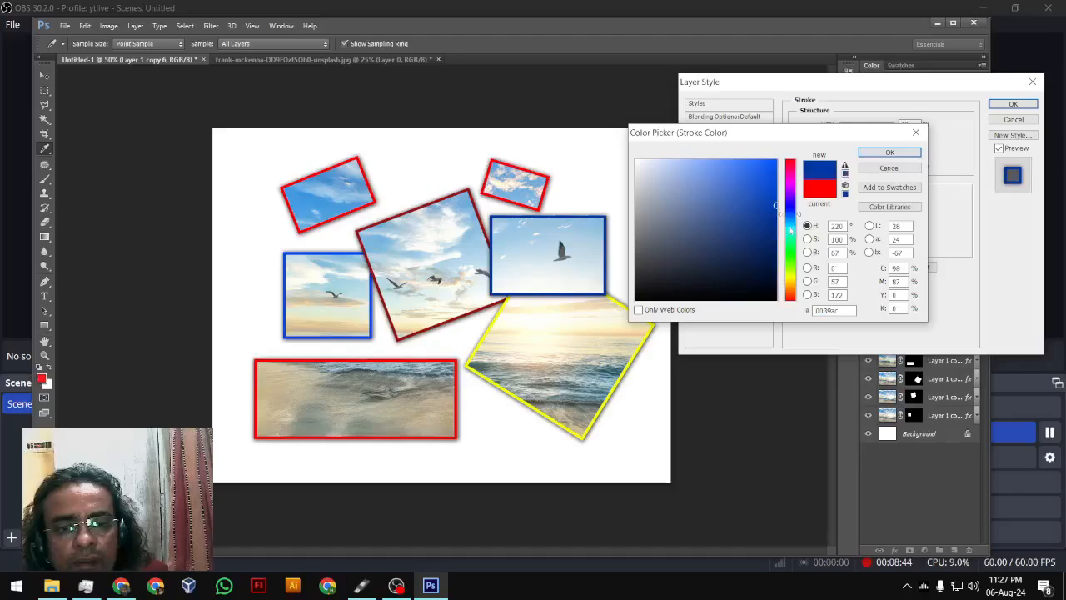
click(791, 266)
mouse_move(763, 265)
mouse_down()
mouse_move(772, 255)
mouse_move(770, 265)
mouse_move(752, 256)
mouse_move(746, 230)
mouse_up()
click(874, 153)
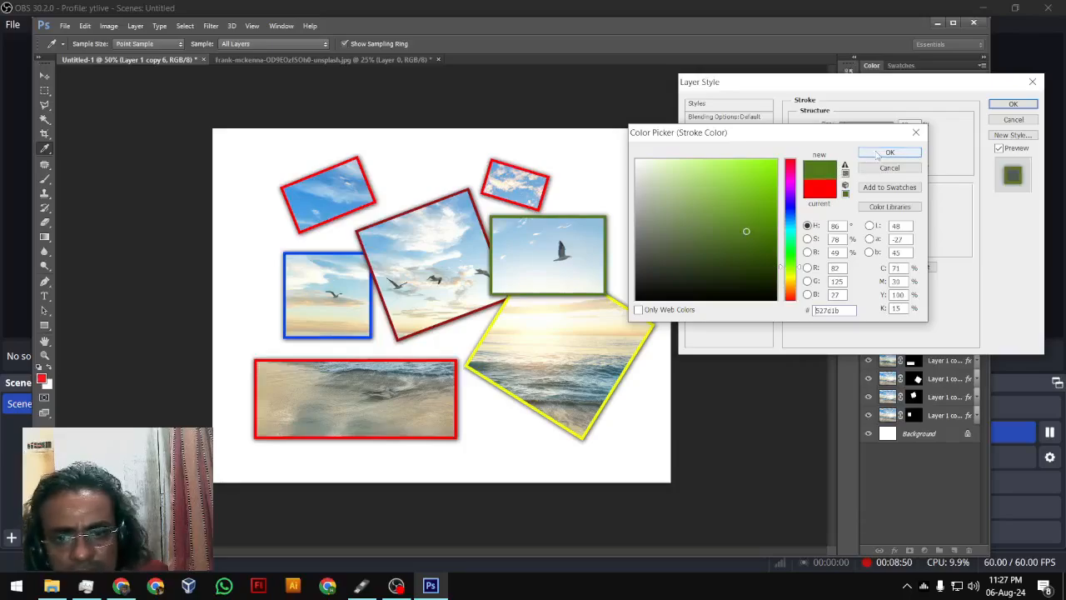
click(1010, 106)
click(976, 310)
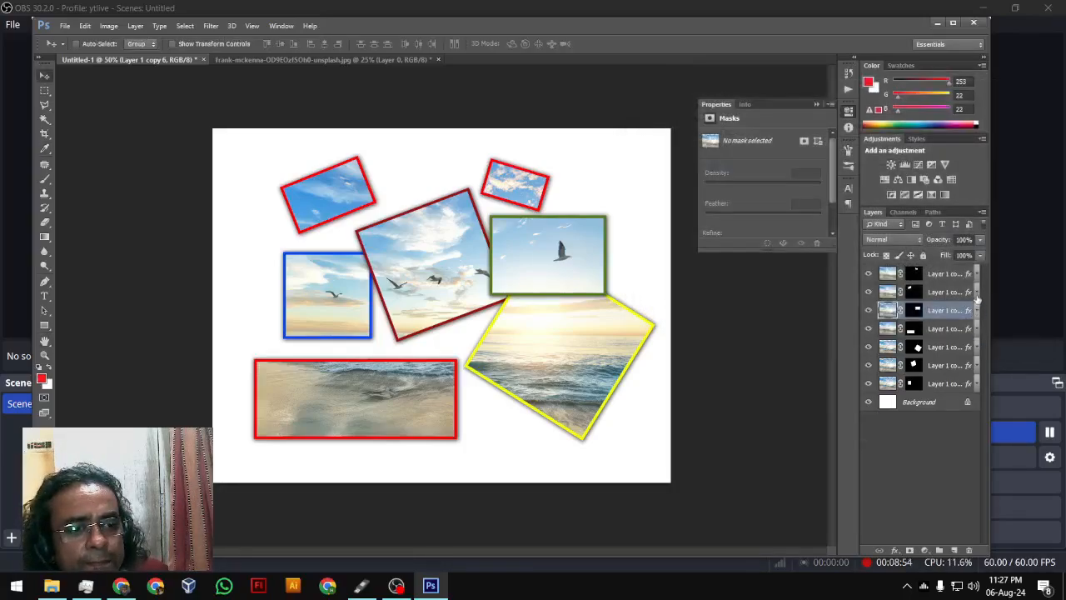
- Give the tilted blue-sky frame a purple ad0fff stroke
click(976, 292)
double_click(912, 318)
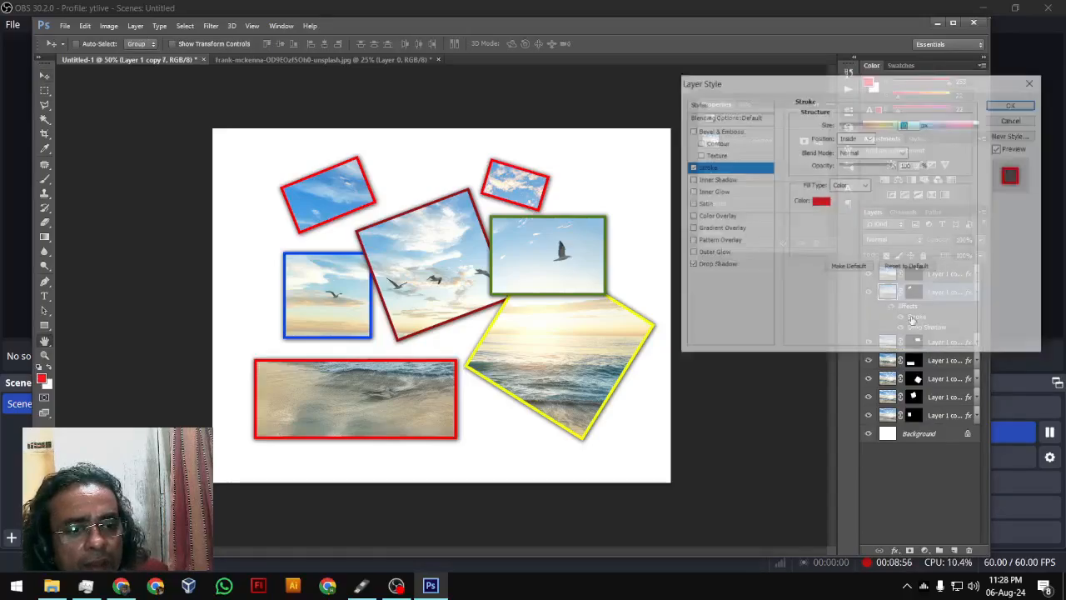
click(820, 205)
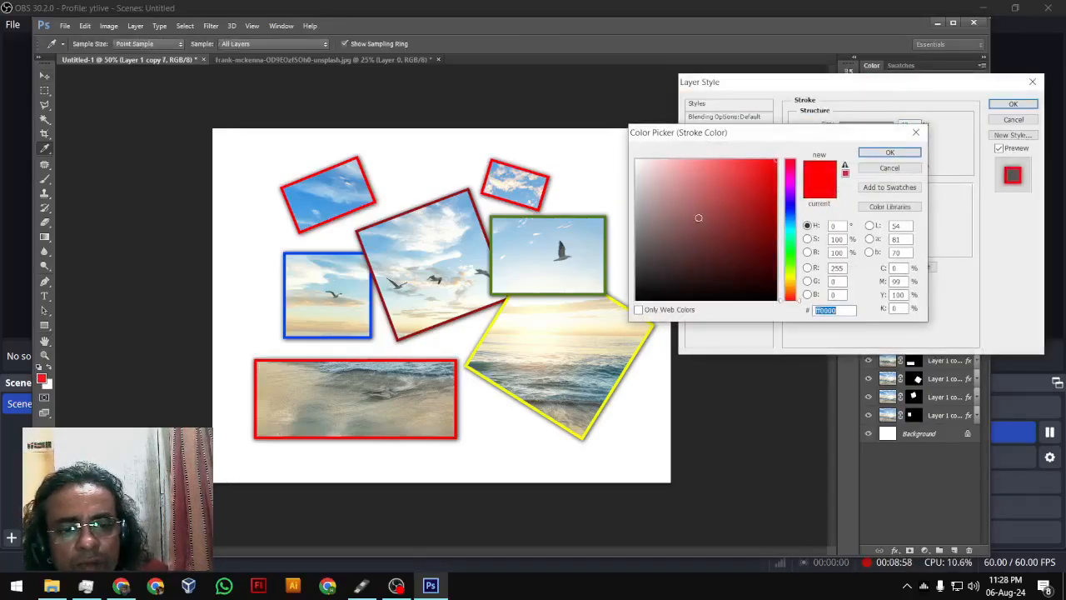
click(791, 191)
drag(773, 158, 768, 160)
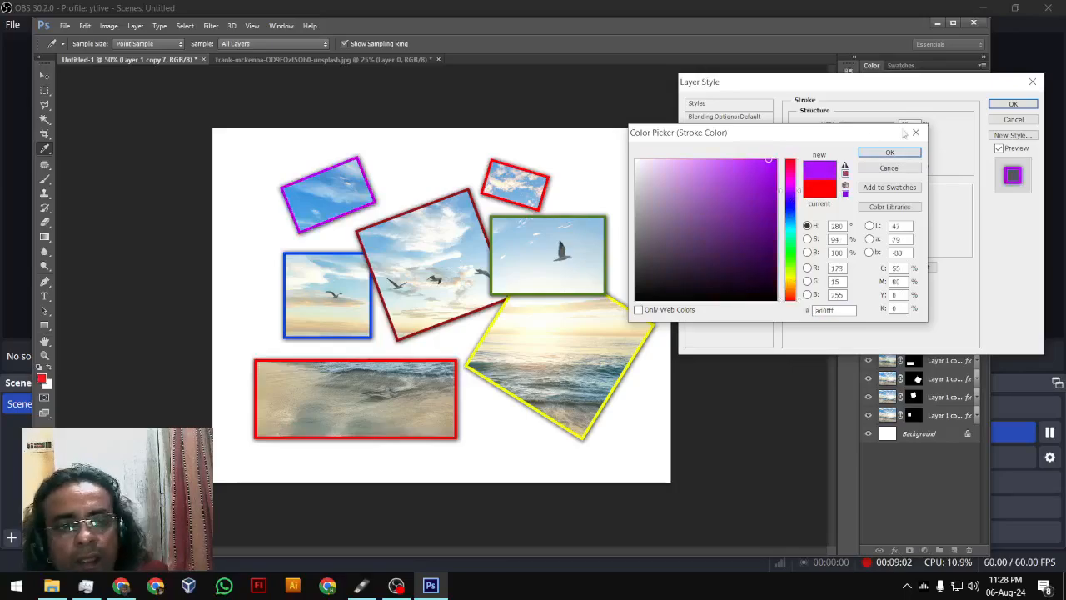
click(889, 153)
click(1014, 104)
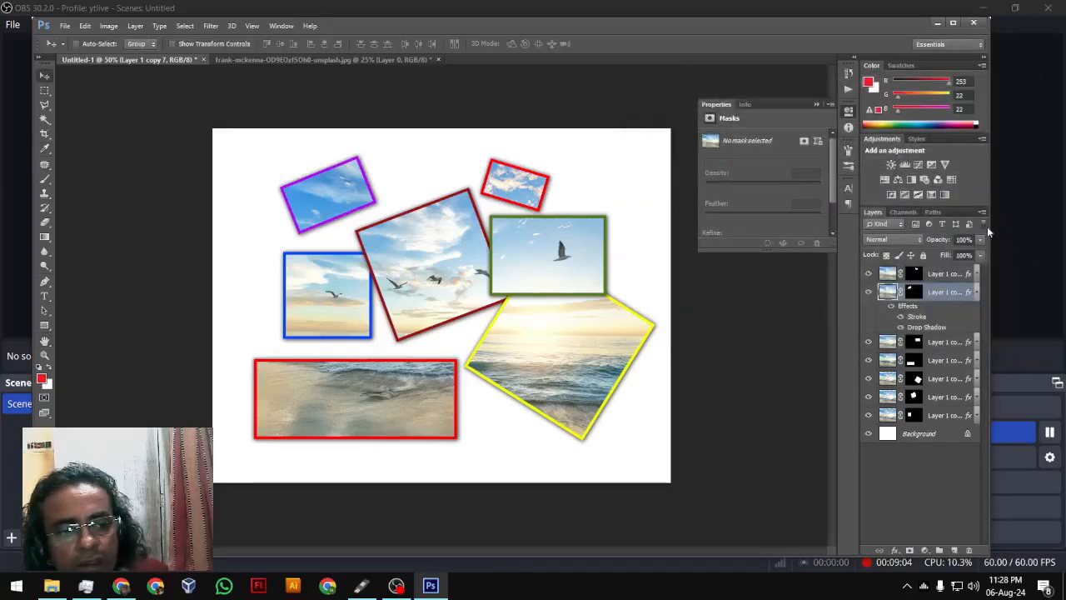
click(979, 290)
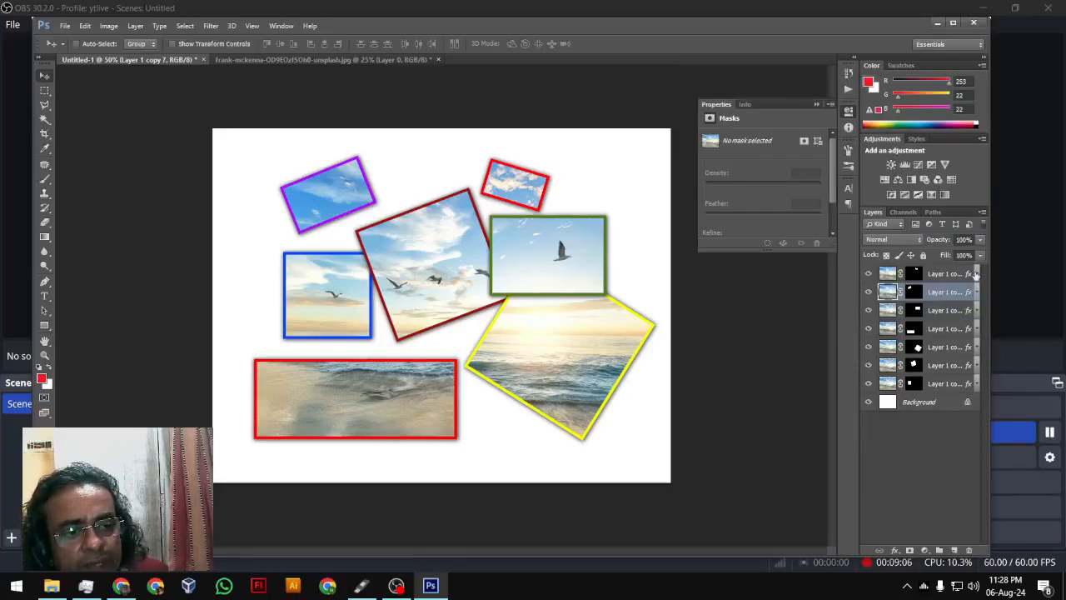
- Change the small tilted cloud frame's stroke colour to cyan 00eaff
click(978, 274)
click(915, 299)
double_click(914, 300)
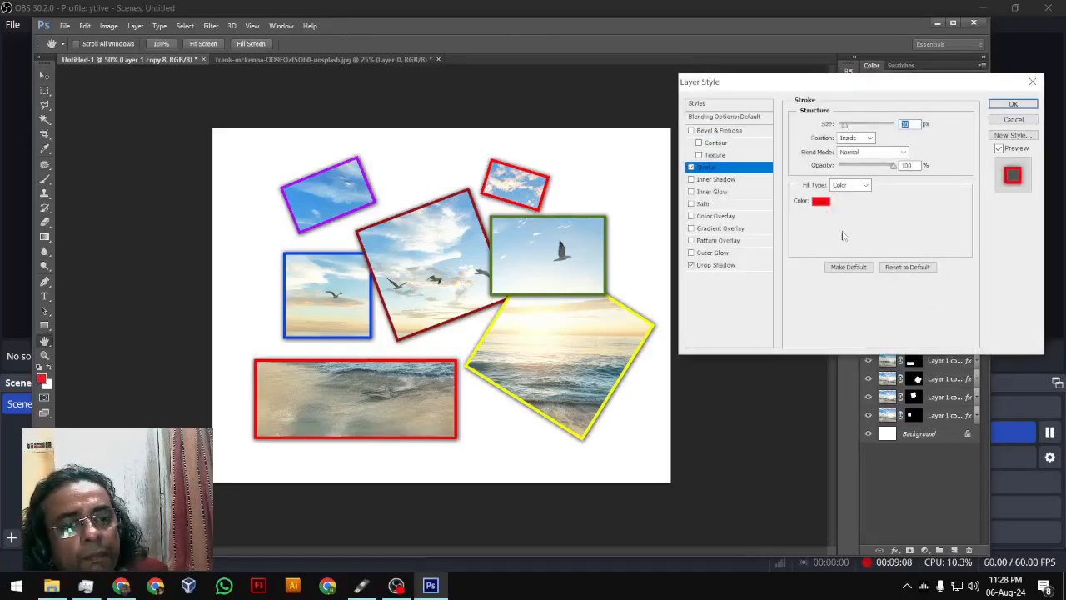
click(817, 200)
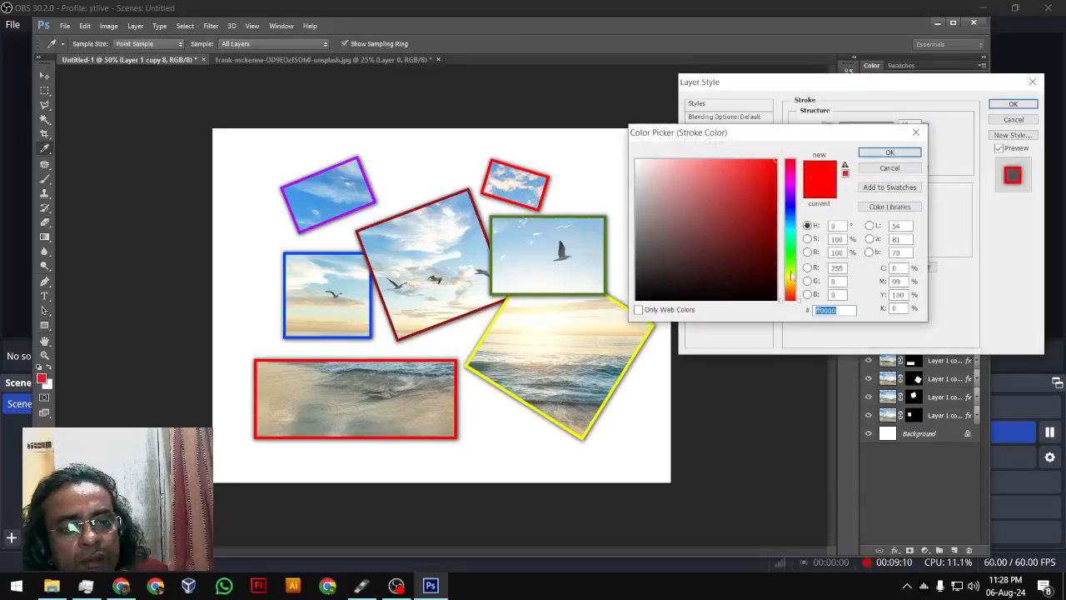
drag(787, 290, 788, 227)
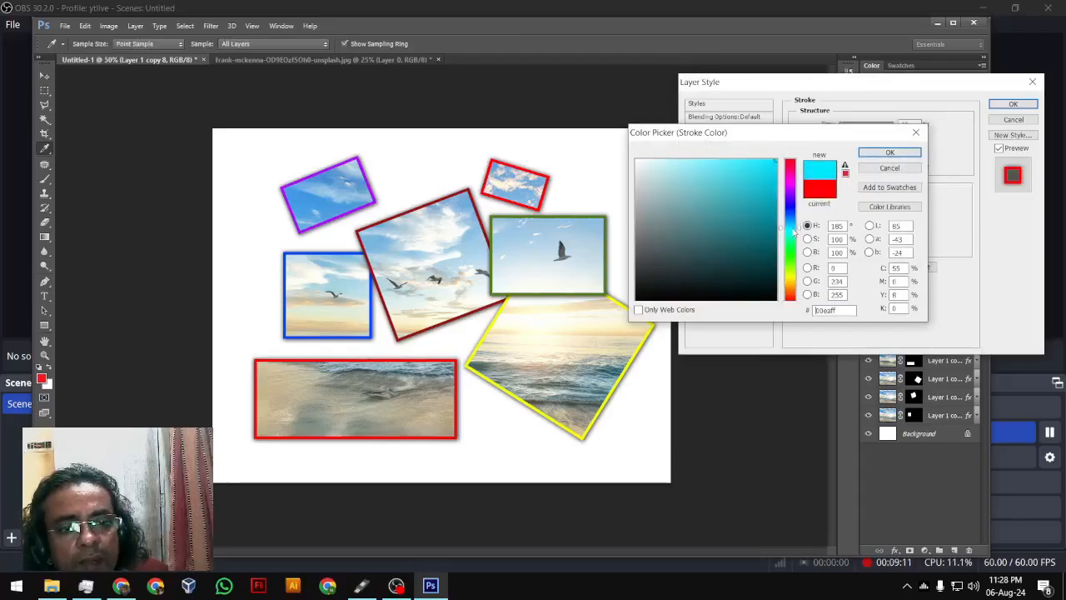
click(889, 153)
click(1013, 103)
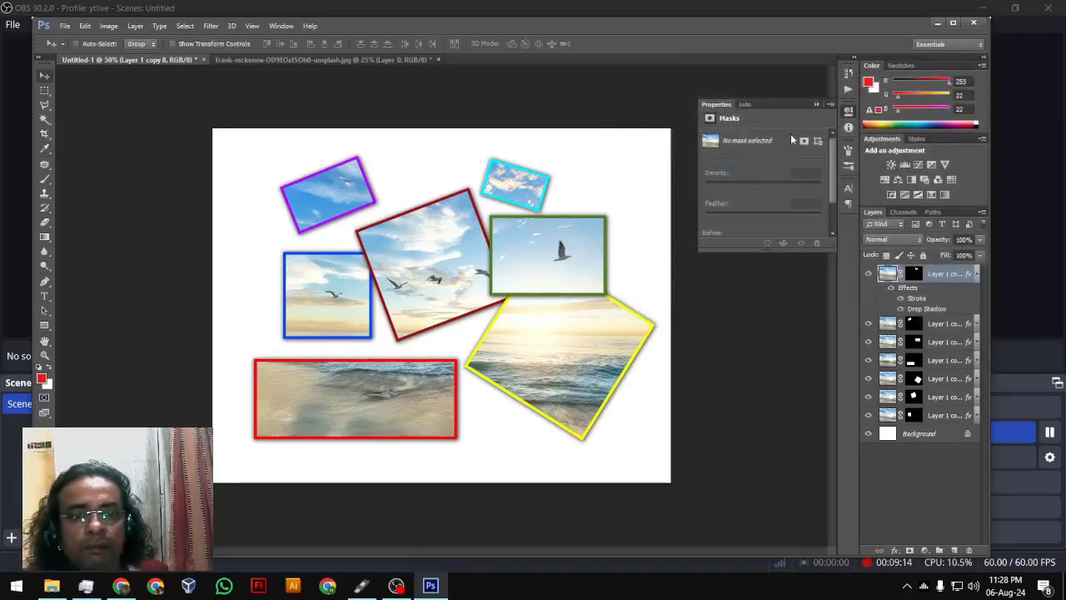